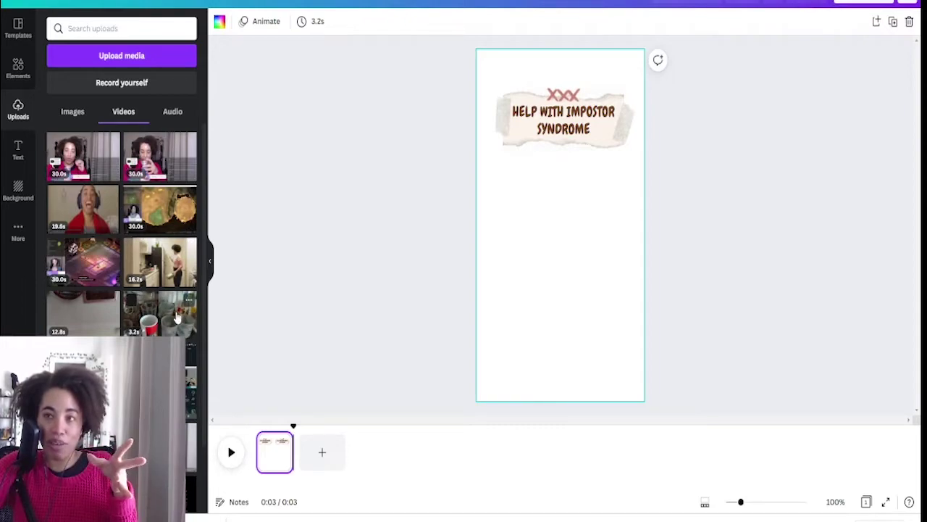
scroll(177, 318, "down", 2)
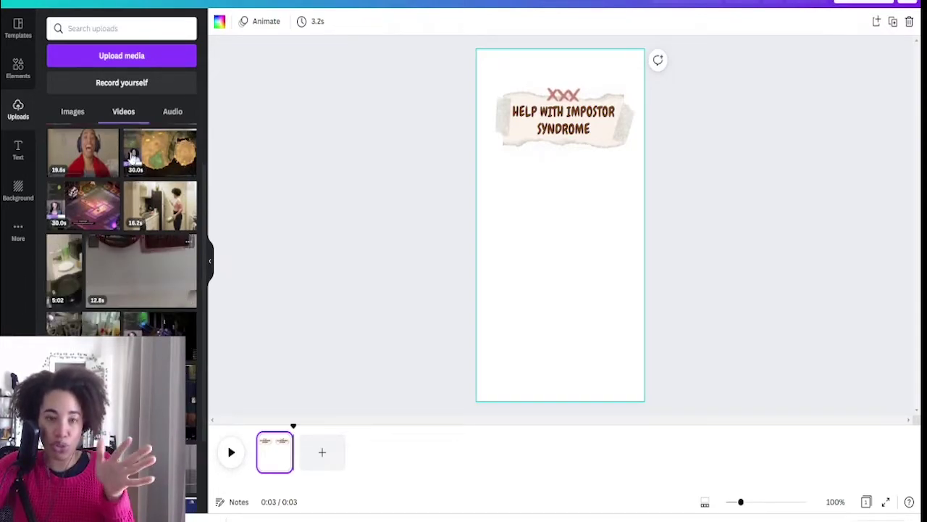
scroll(182, 304, "down", 2)
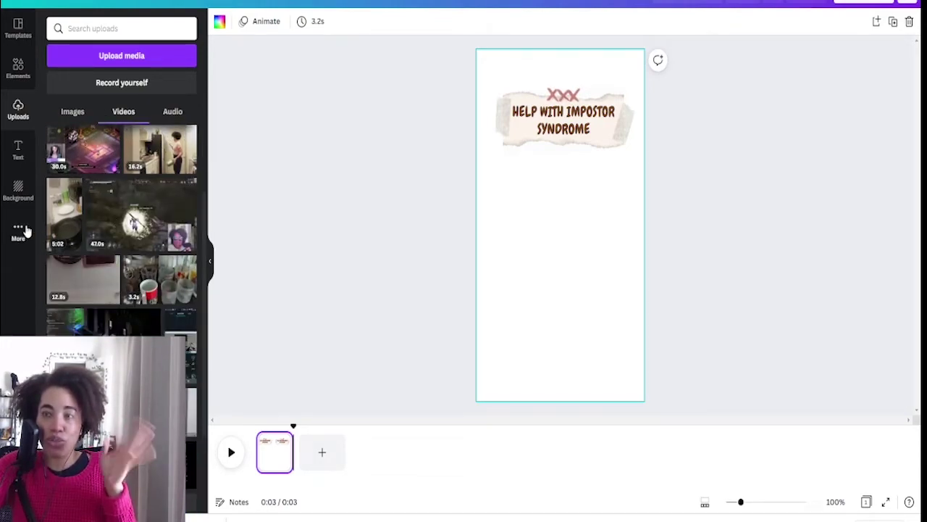
scroll(159, 203, "up", 3)
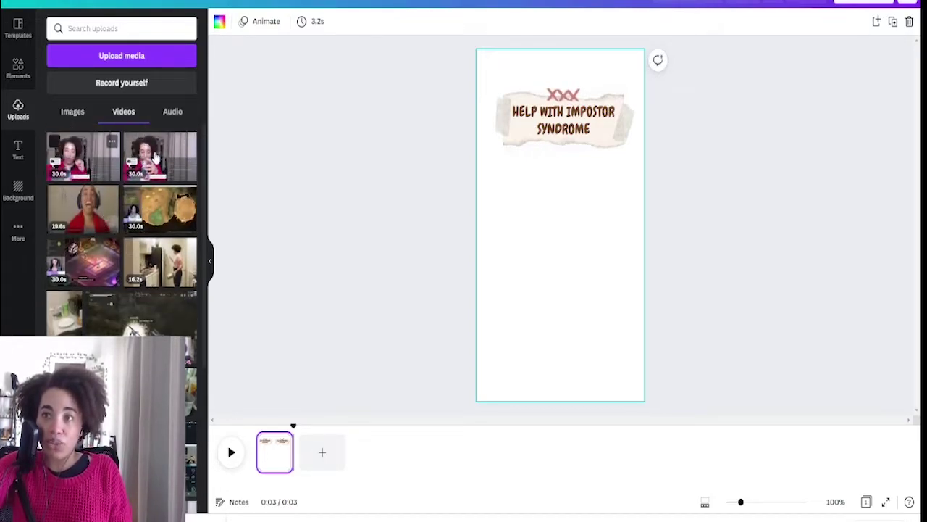
mouse_move(82, 155)
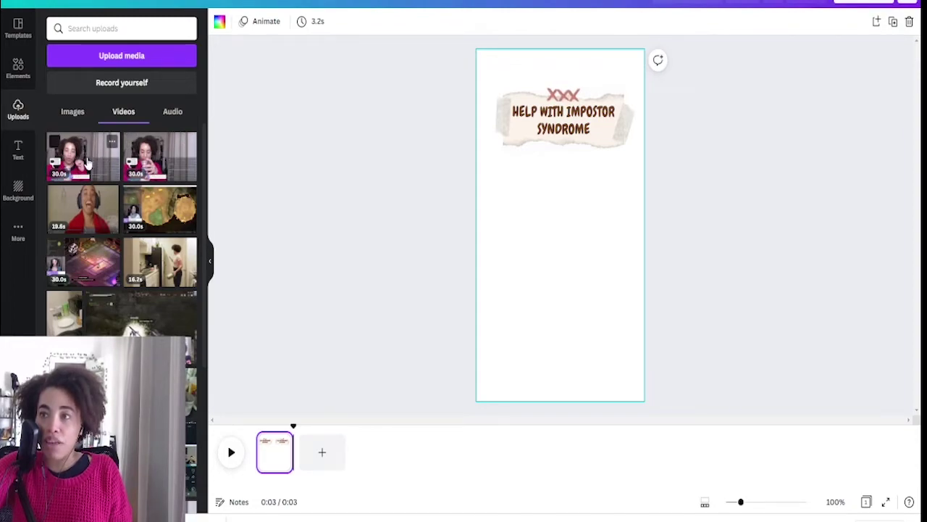
- Scroll through the Uploads video grid to browse the recorded clips
left_click_drag(87, 166, 85, 159)
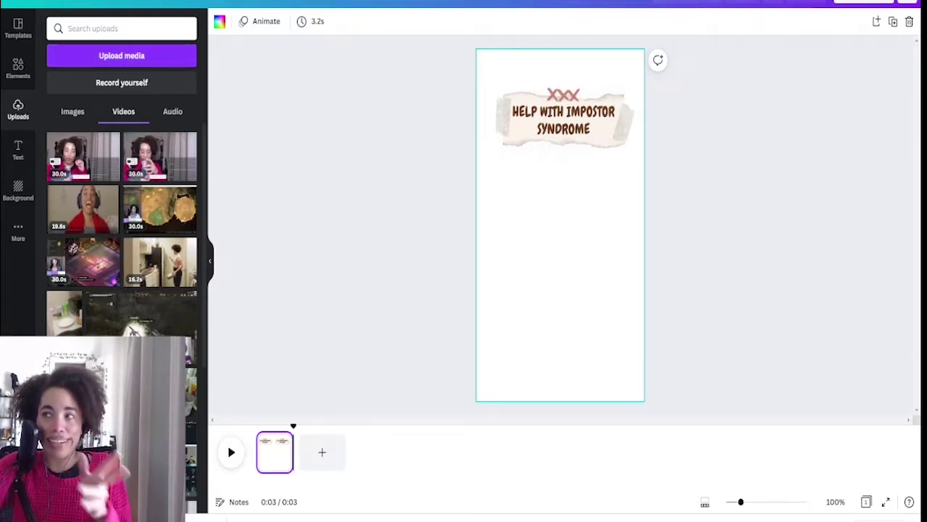
- Browse the mobile video templates, then return to the uploaded videos
left_click(22, 38)
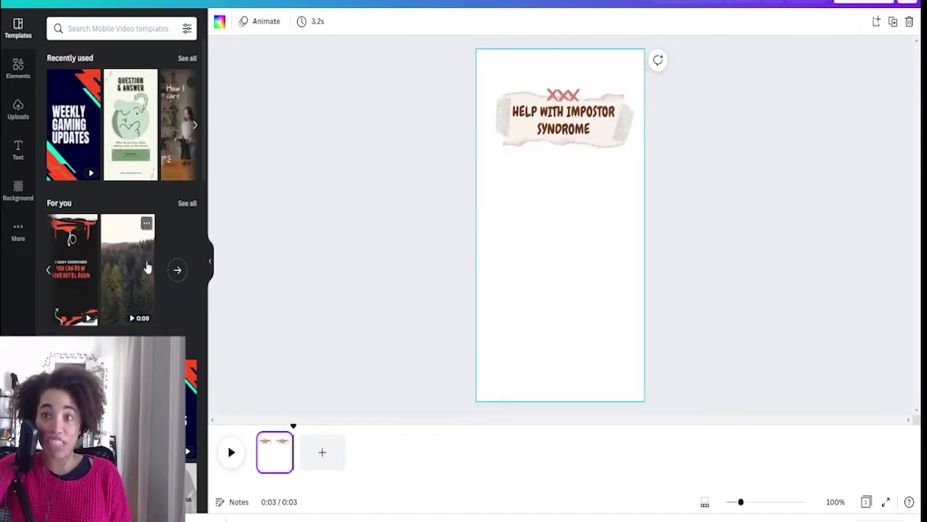
scroll(73, 123, "down", 3)
scroll(69, 123, "down", 5)
scroll(65, 264, "down", 3)
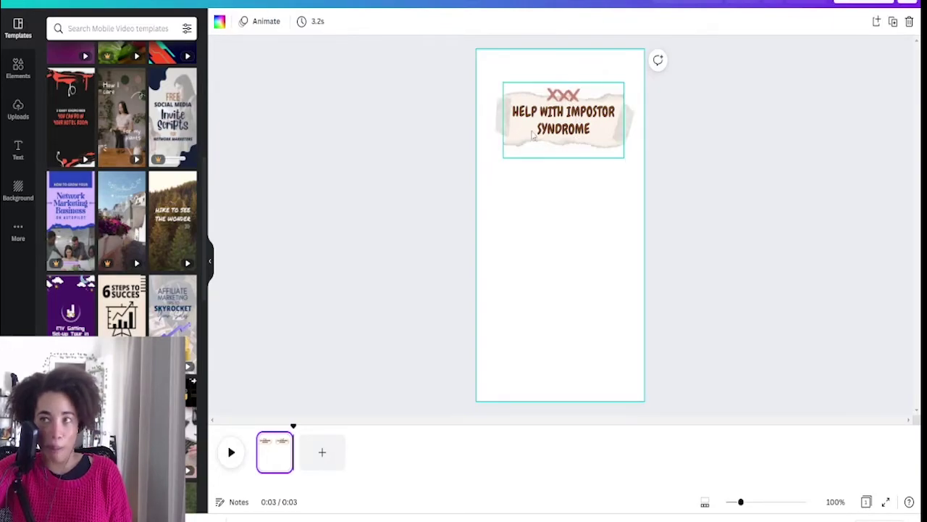
scroll(156, 329, "down", 1)
scroll(156, 330, "down", 3)
scroll(156, 330, "down", 3)
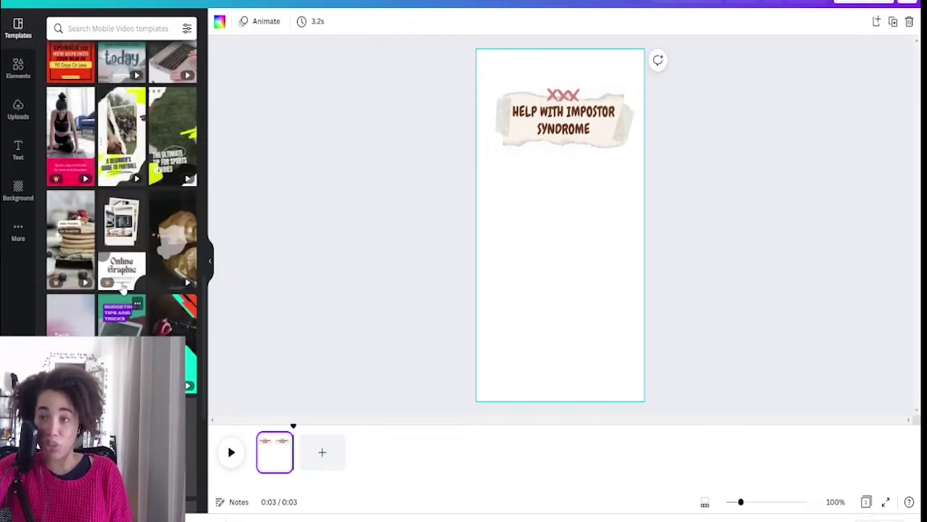
left_click(18, 110)
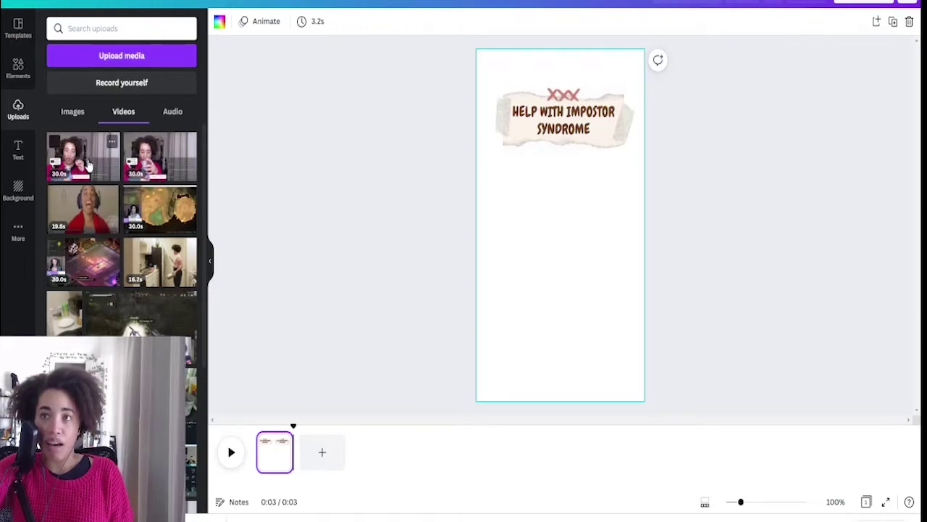
- Place the first stream clip on the vertical page and crop it to centre the face
left_click_drag(89, 165, 320, 209)
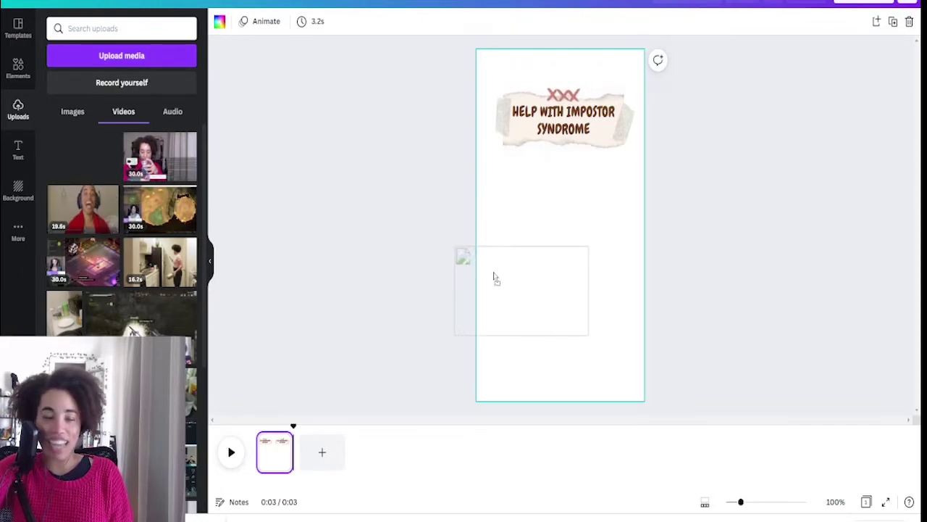
left_click_drag(461, 239, 489, 327)
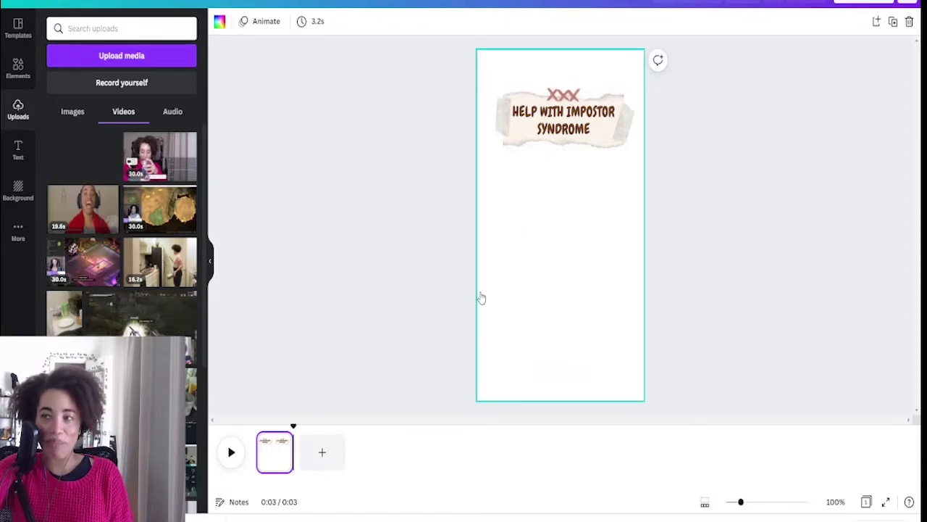
double_click(558, 240)
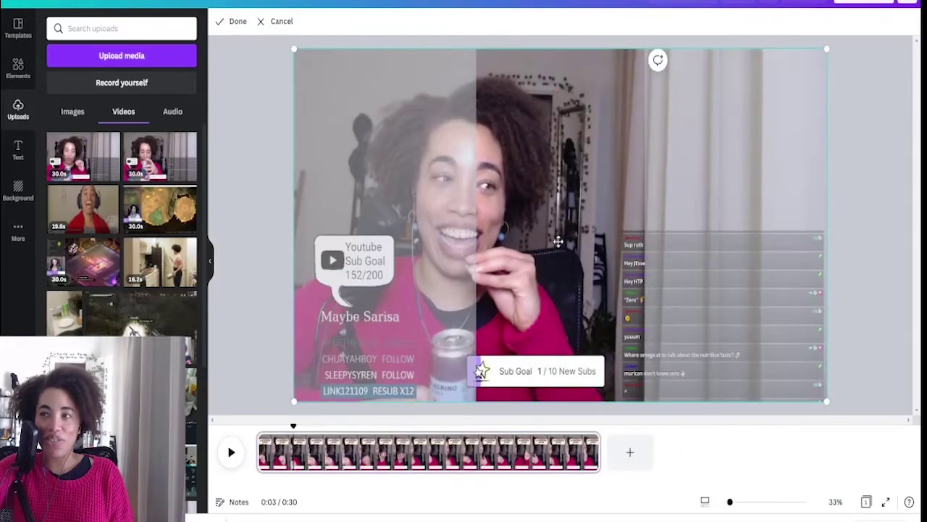
left_click_drag(558, 240, 625, 281)
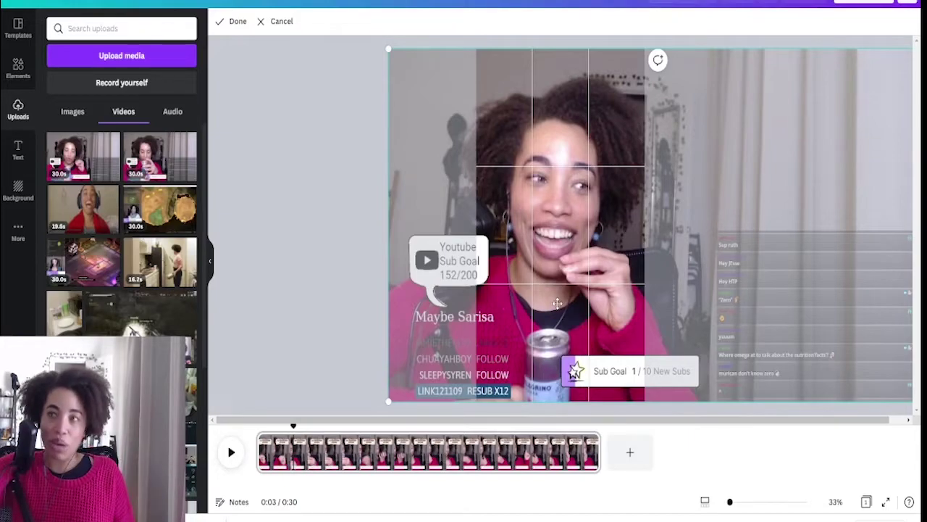
left_click(238, 24)
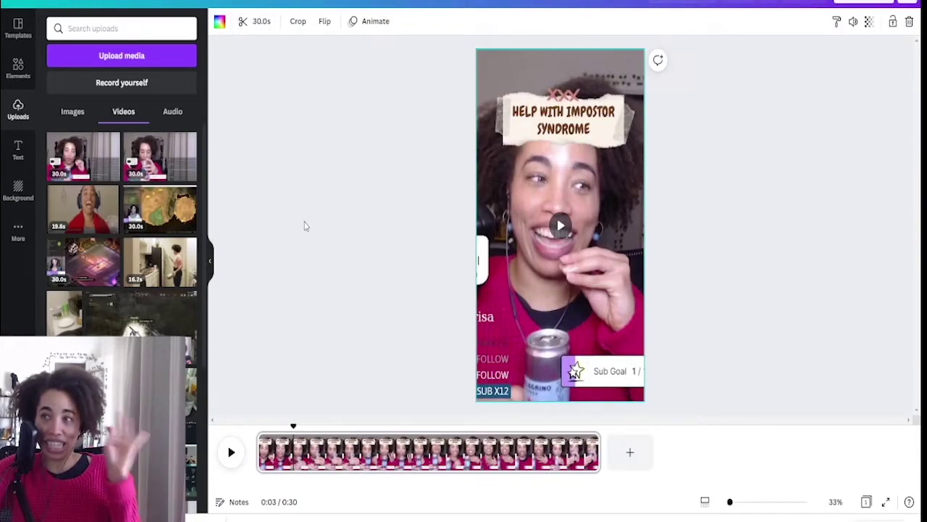
- Preview the clip's opening seconds from the start, pausing about two seconds in
left_click(305, 204)
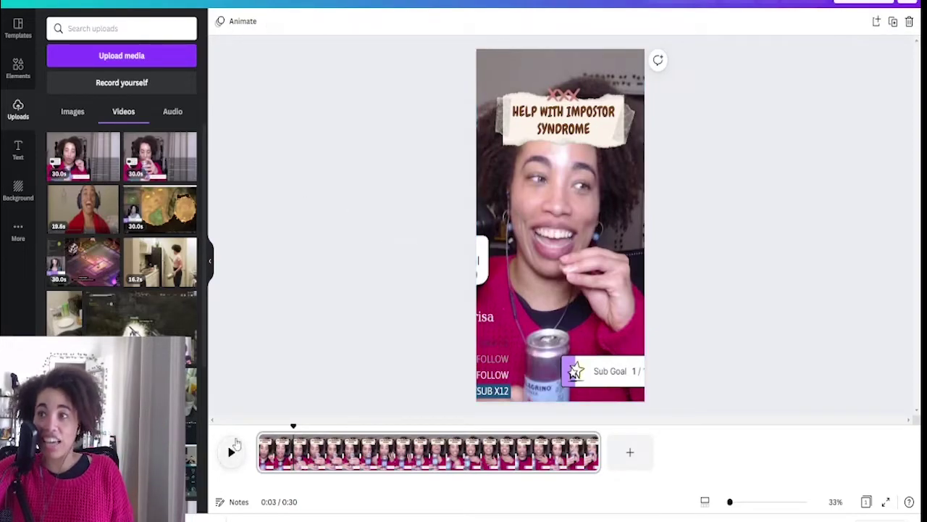
left_click(233, 454)
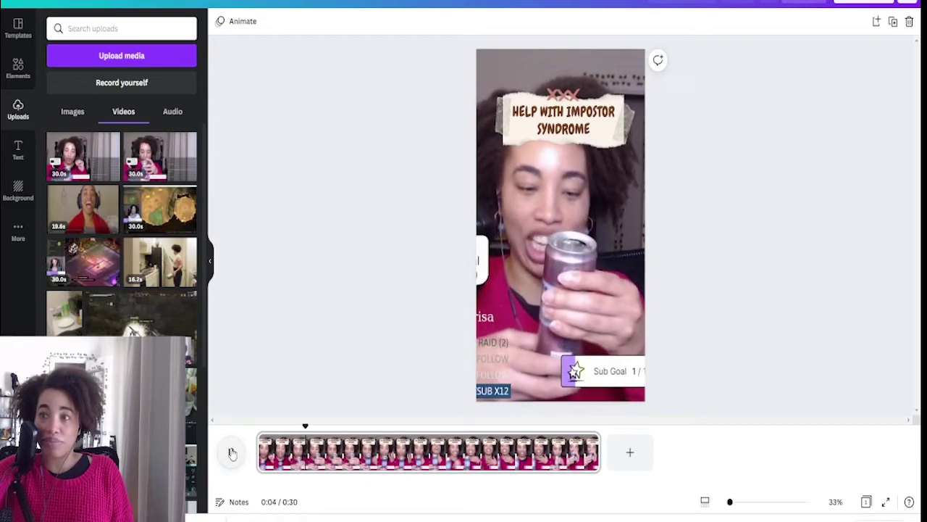
left_click(232, 453)
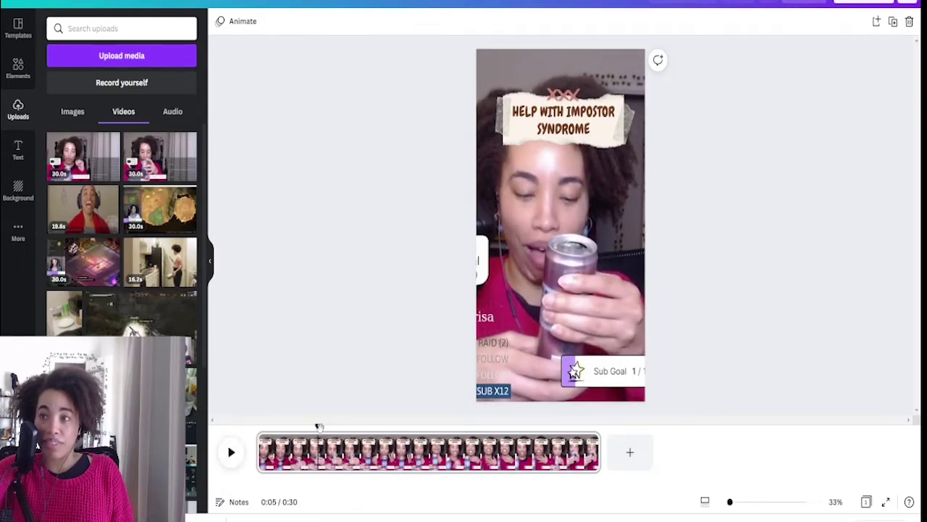
left_click_drag(319, 426, 260, 426)
left_click(228, 460)
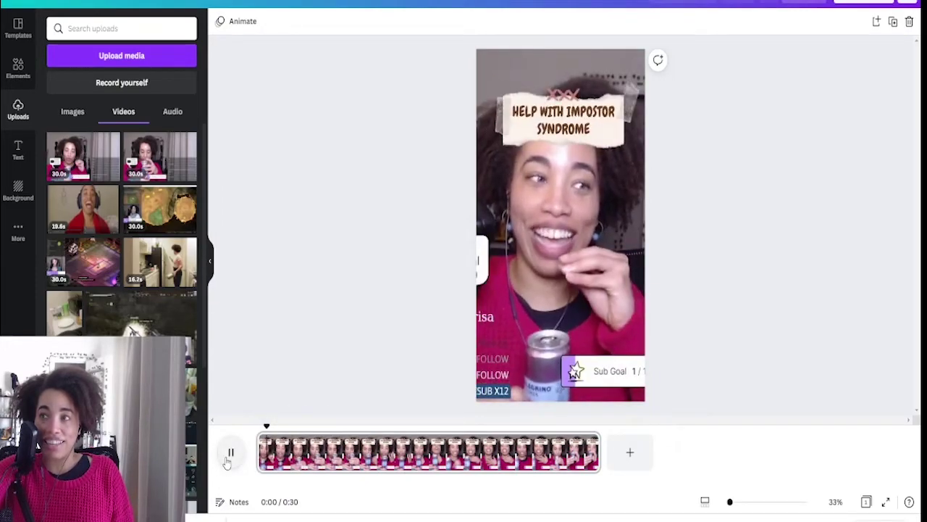
left_click(229, 456)
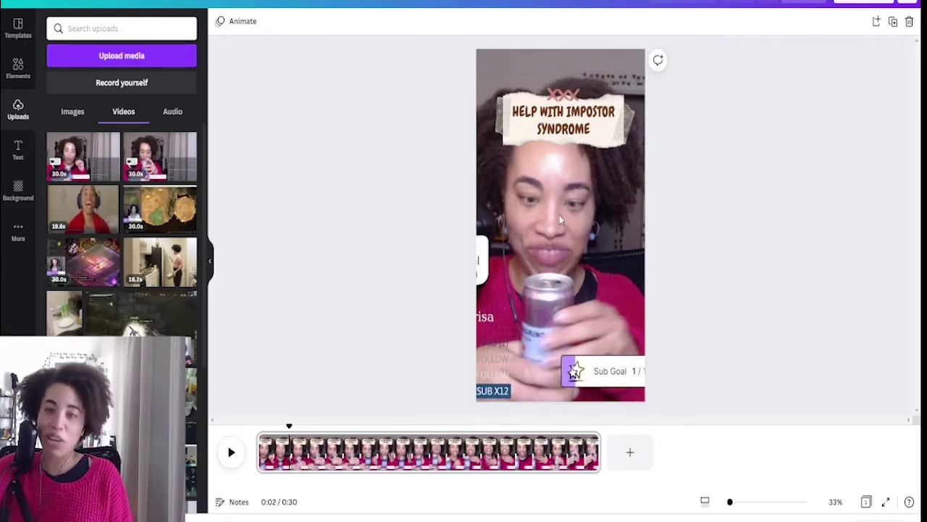
- Duplicate the clip's page and trim the copies to a 3-second opener and shorter clip
right_click(398, 467)
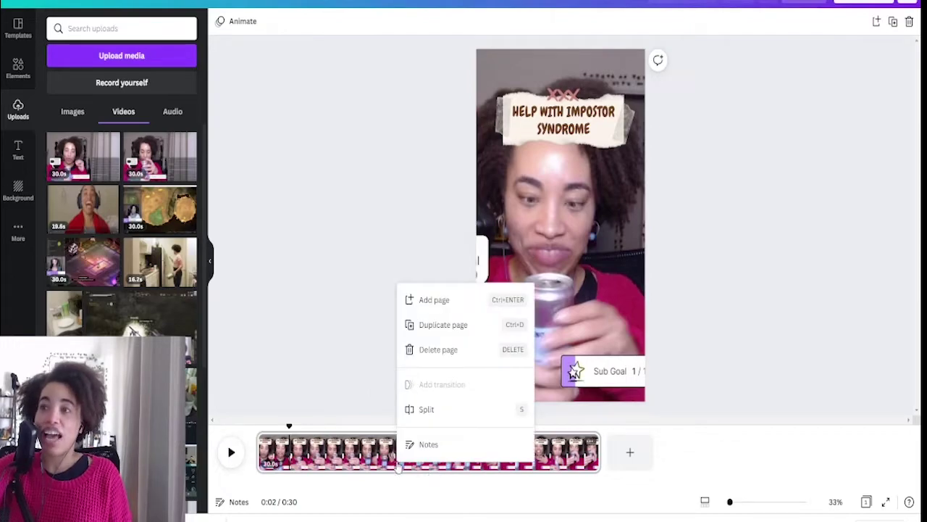
left_click(456, 325)
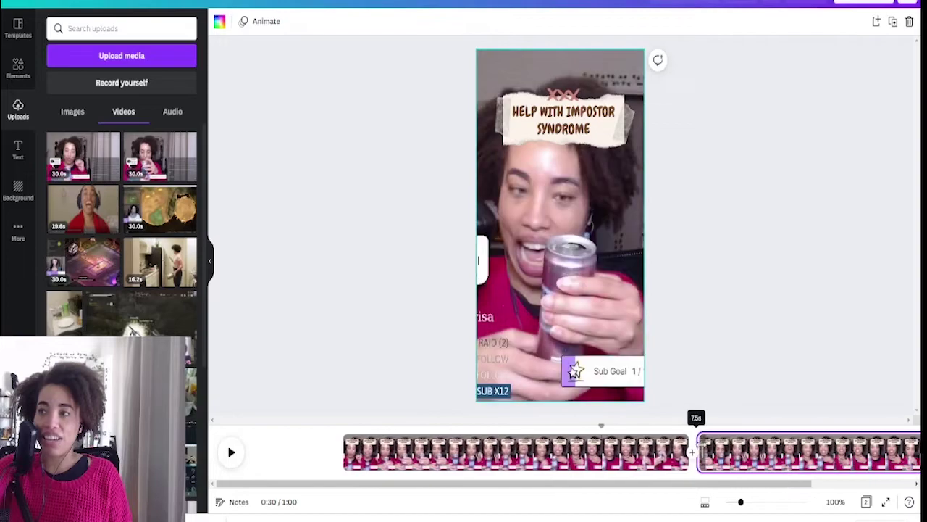
left_click_drag(918, 452, 866, 452)
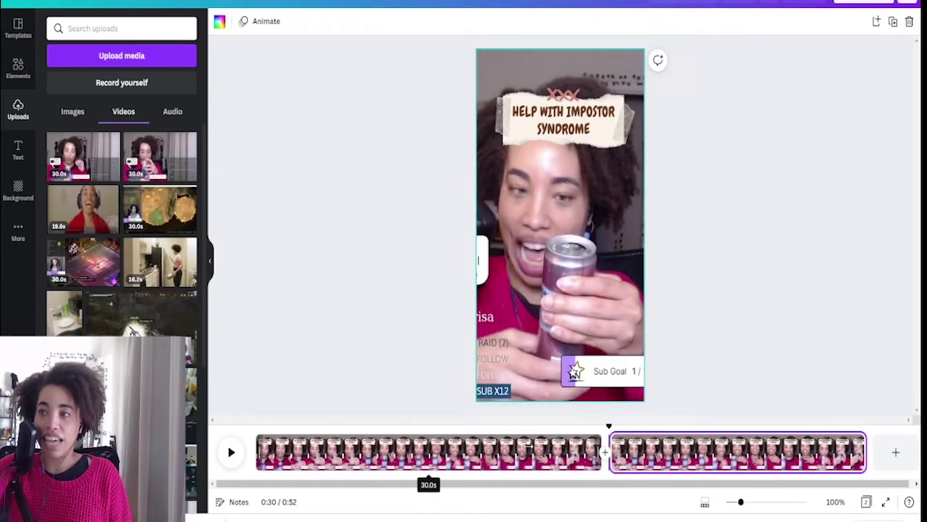
left_click_drag(601, 452, 292, 453)
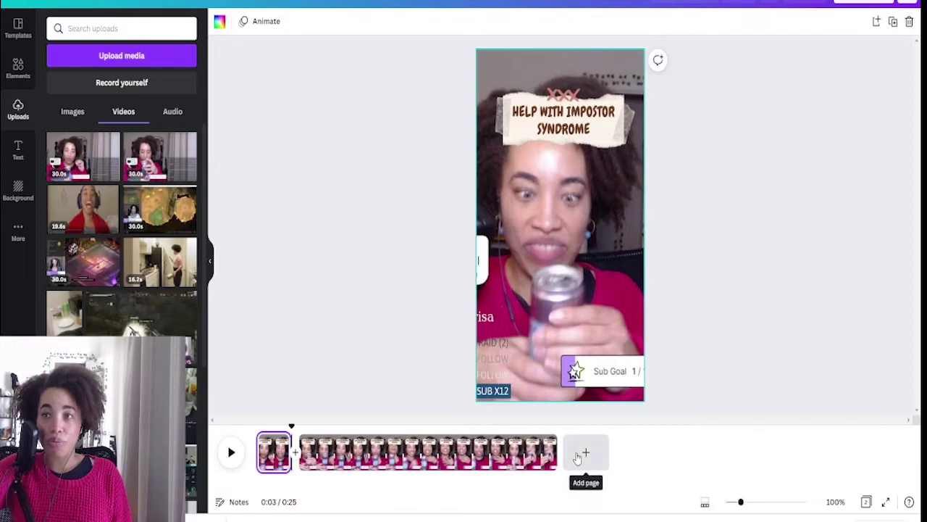
- Add a new third page filled with the second uploaded stream clip
left_click(577, 457)
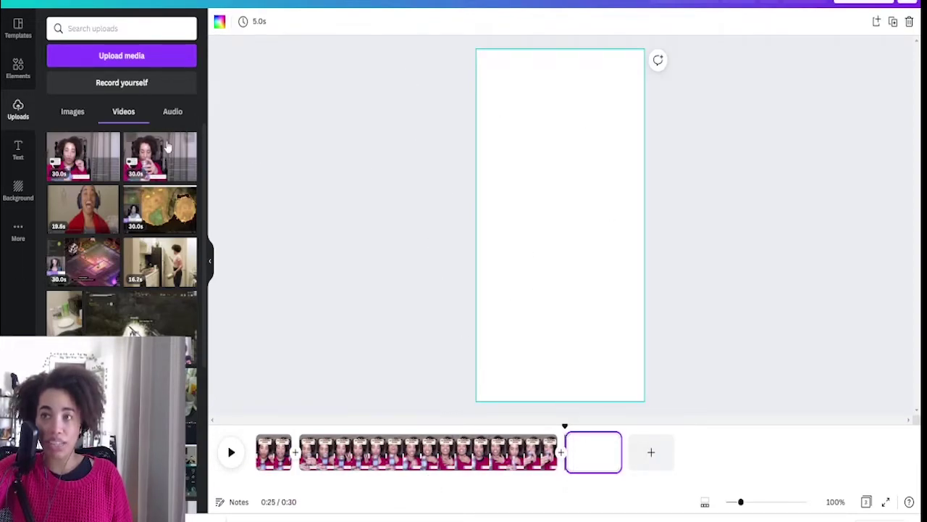
left_click_drag(152, 169, 173, 179)
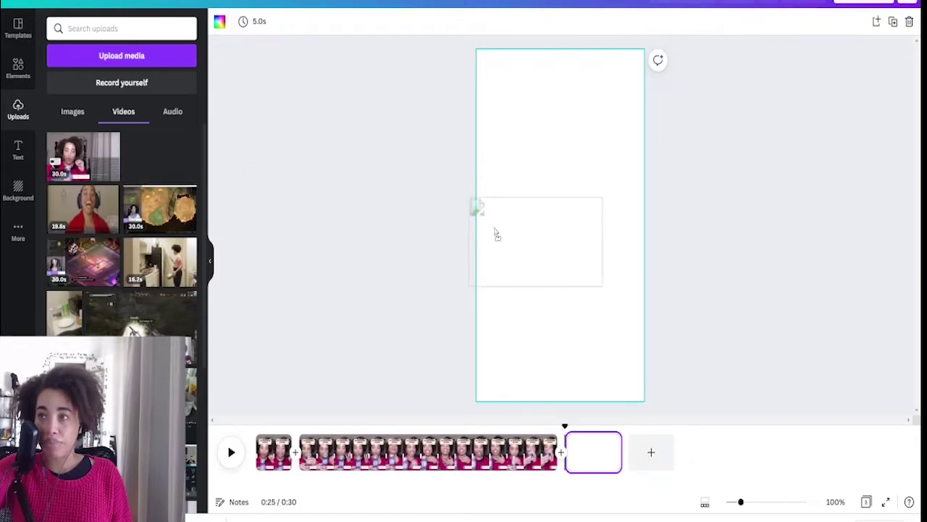
left_click_drag(509, 233, 484, 231)
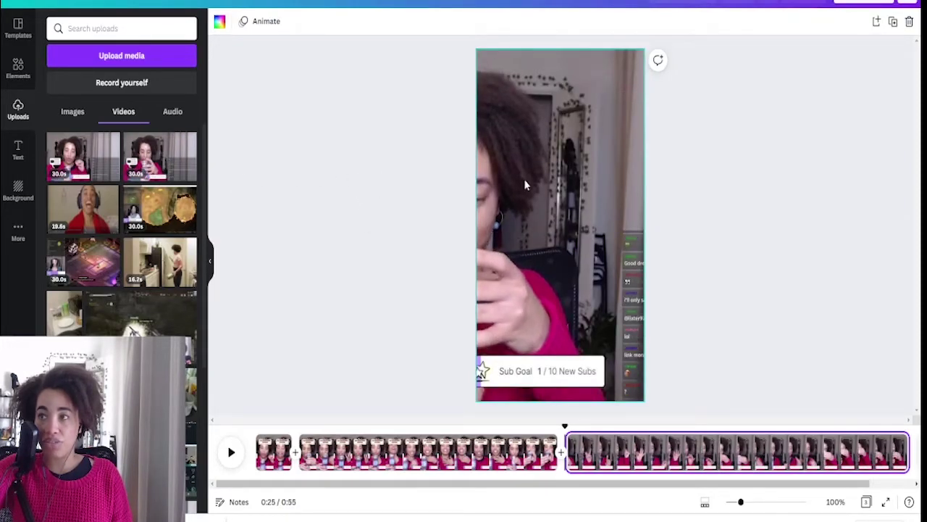
- Slide the third page's video sideways within its crop and preview it
double_click(524, 180)
left_click_drag(518, 233, 620, 234)
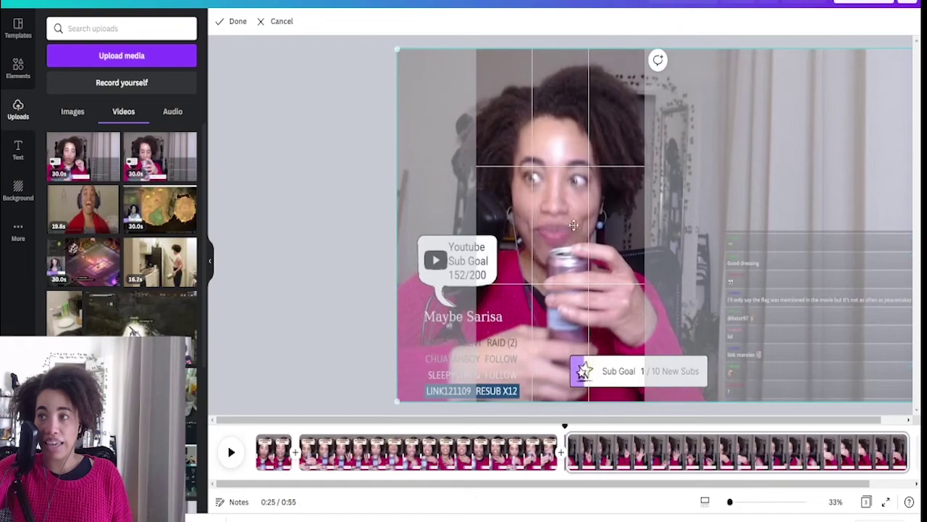
left_click(334, 166)
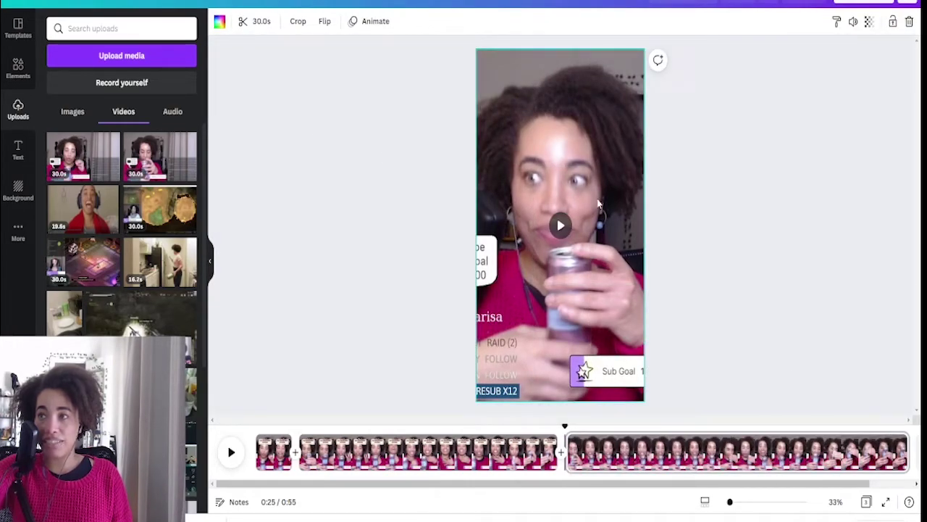
left_click(560, 225)
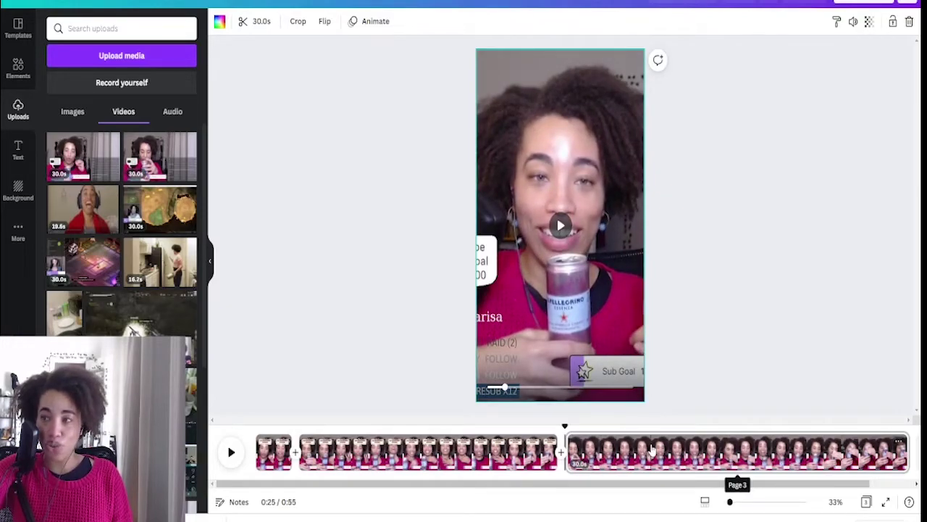
- Move the long drinking clip to the front and copy the short clip's title sticker
left_click_drag(651, 450, 622, 449)
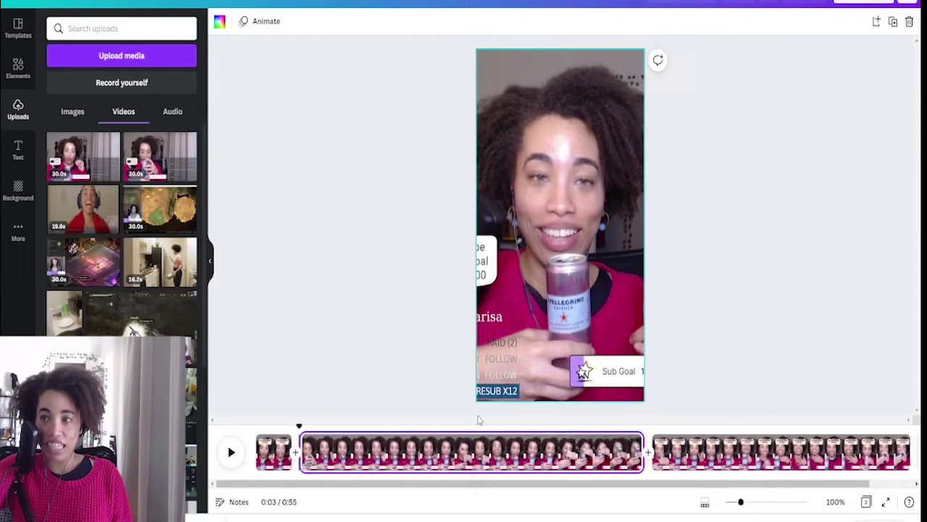
left_click_drag(412, 451, 367, 447)
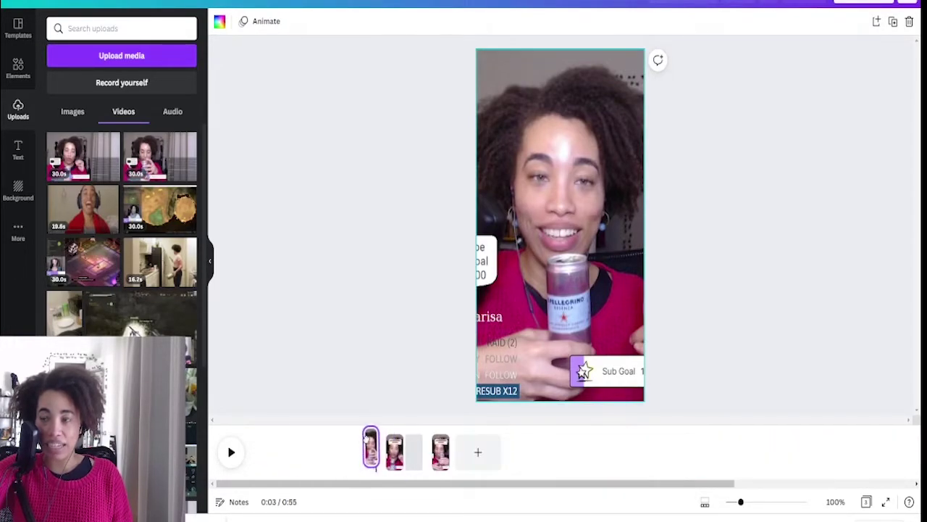
left_click(627, 451)
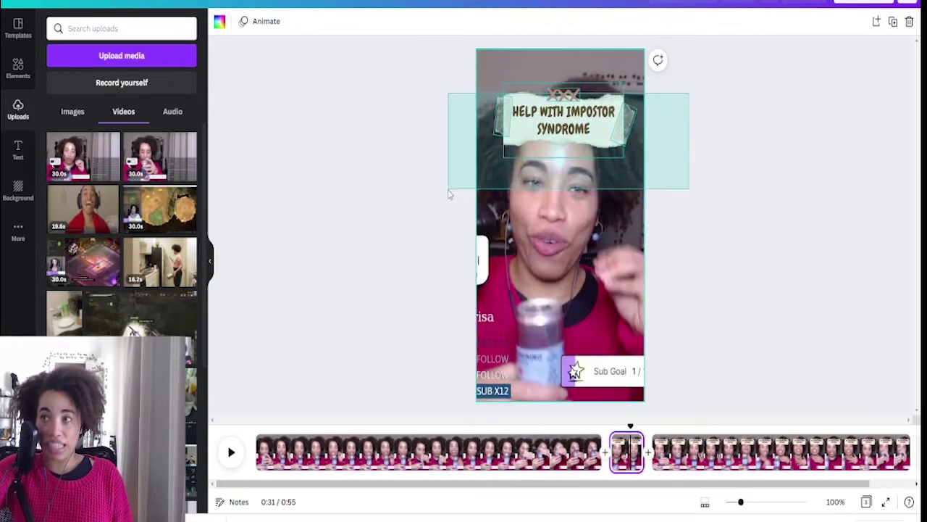
left_click_drag(688, 101, 450, 193)
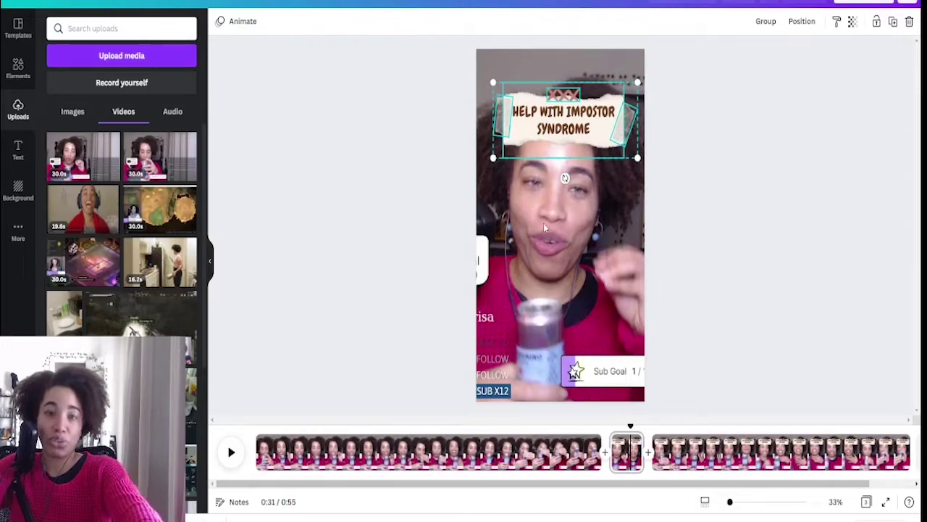
right_click(579, 135)
left_click(593, 158)
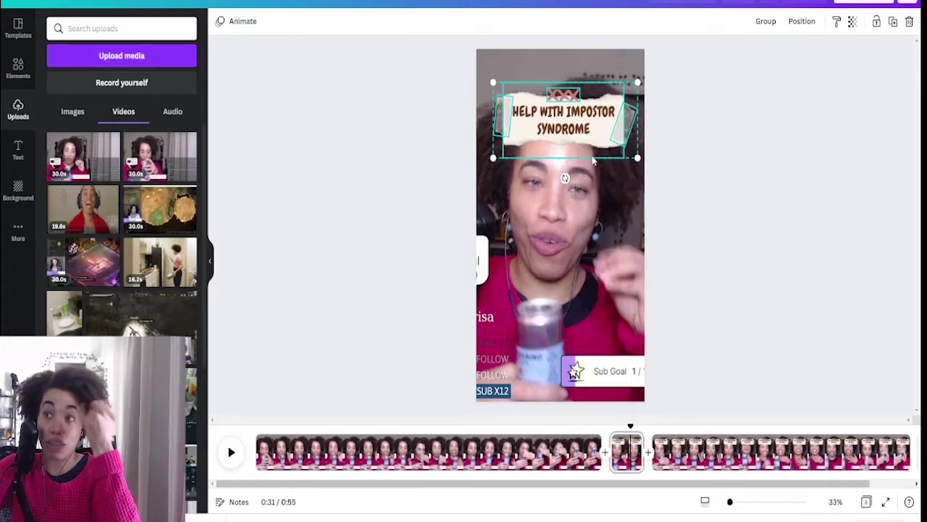
left_click(342, 453)
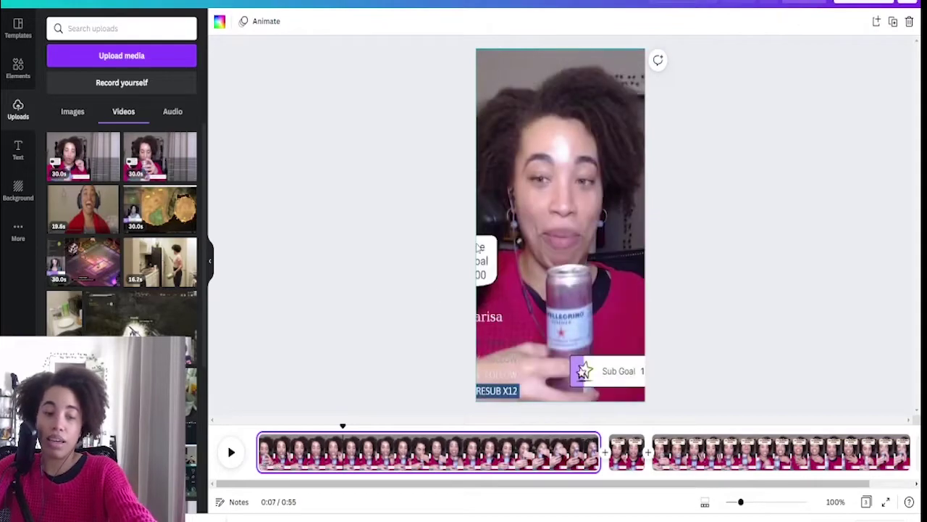
- Paste the title sticker onto the opening drinking clip and preview it from 0:00
key("ctrl+v")
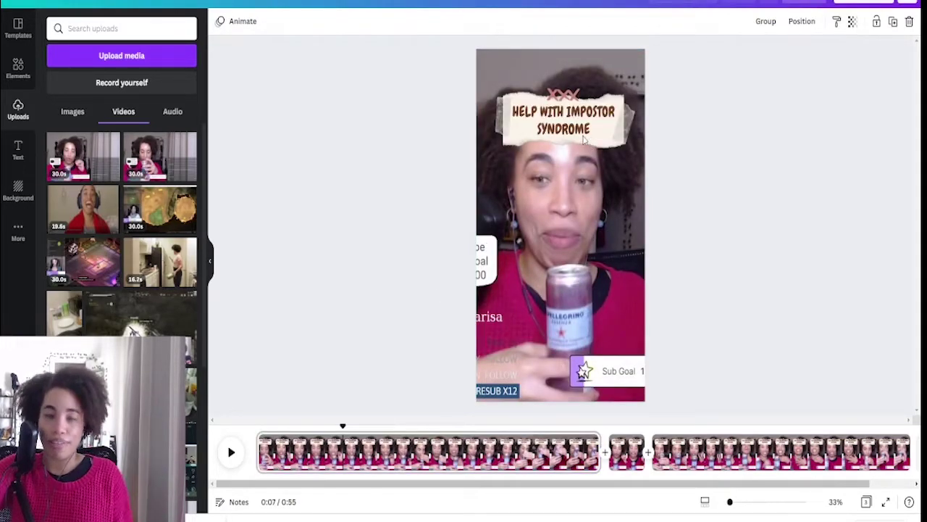
left_click(522, 239)
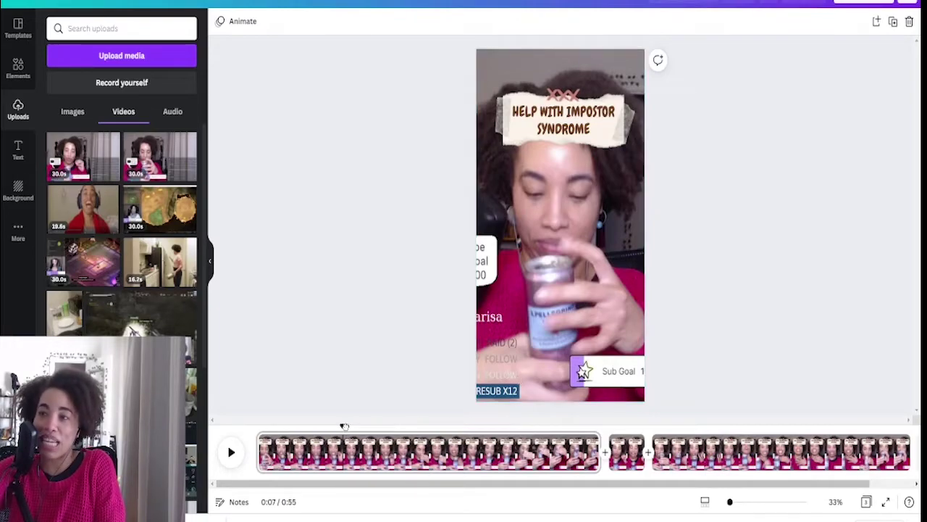
left_click_drag(345, 426, 229, 446)
left_click(230, 453)
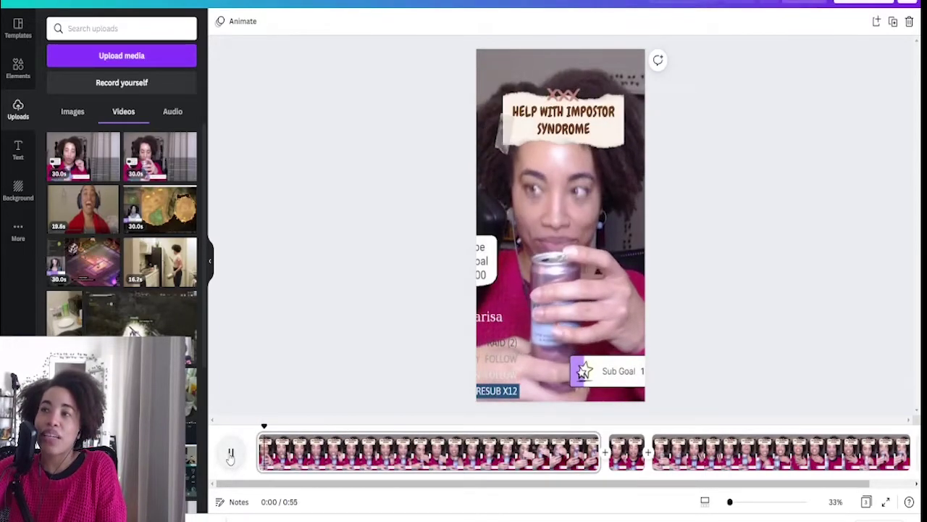
key("space")
- Rewrite the sticker text as 'SAN PELLEGRINO POMEGRANATE+CHERRY TASTING', fixing a typo along the way
left_click(597, 132)
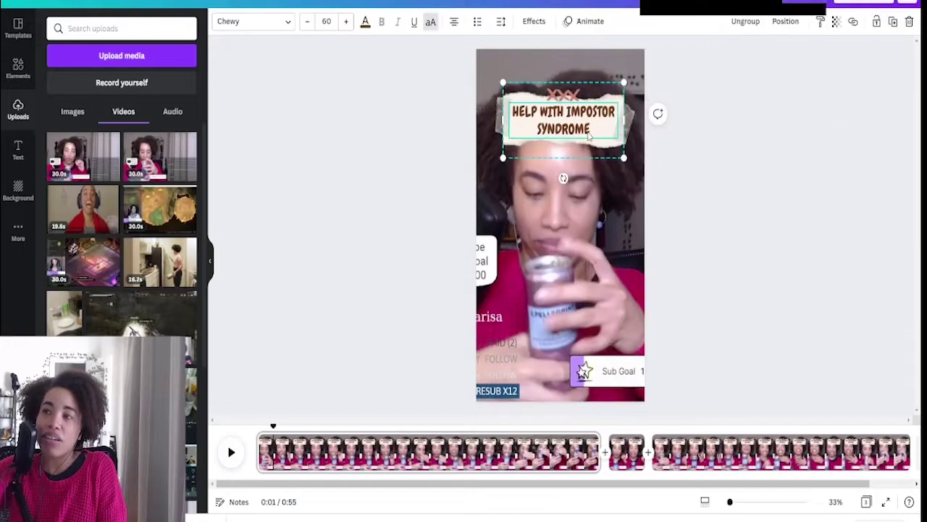
double_click(597, 133)
left_click_drag(605, 131, 494, 112)
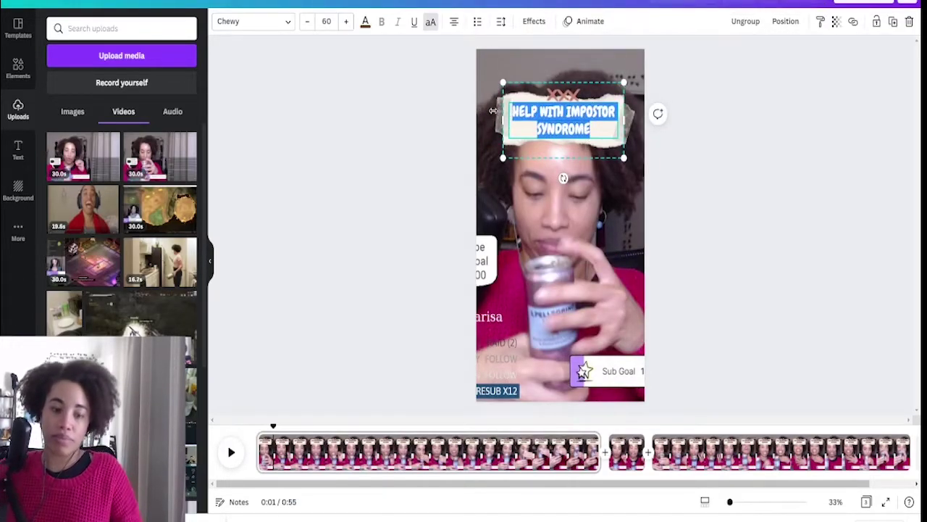
type("SA")
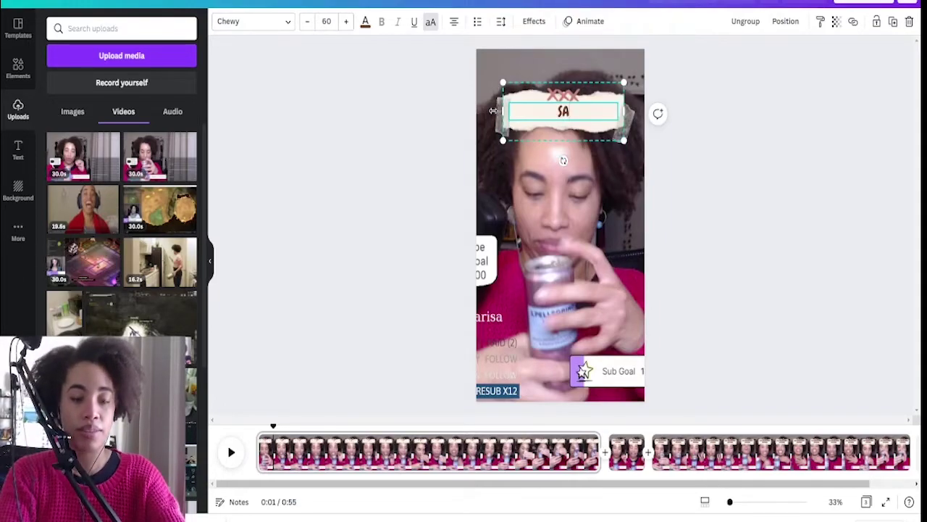
type("N PE")
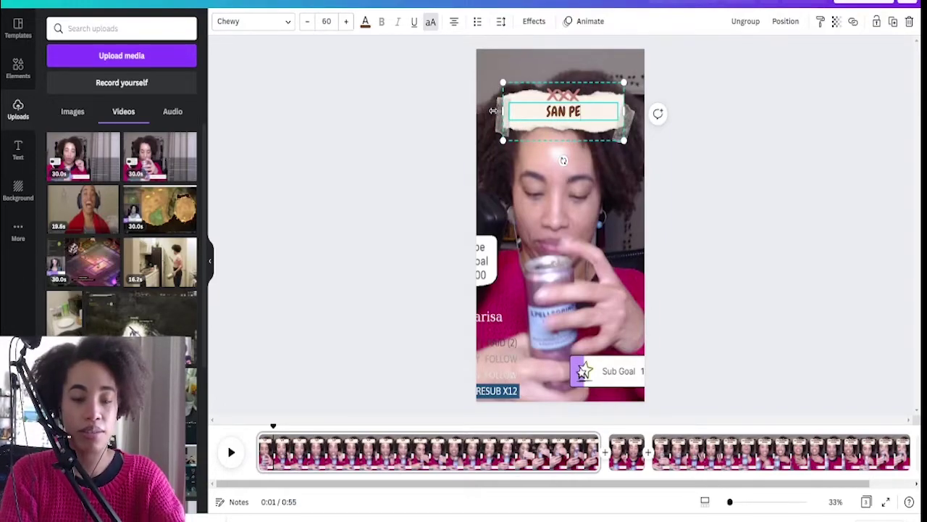
type("LLEGRINO")
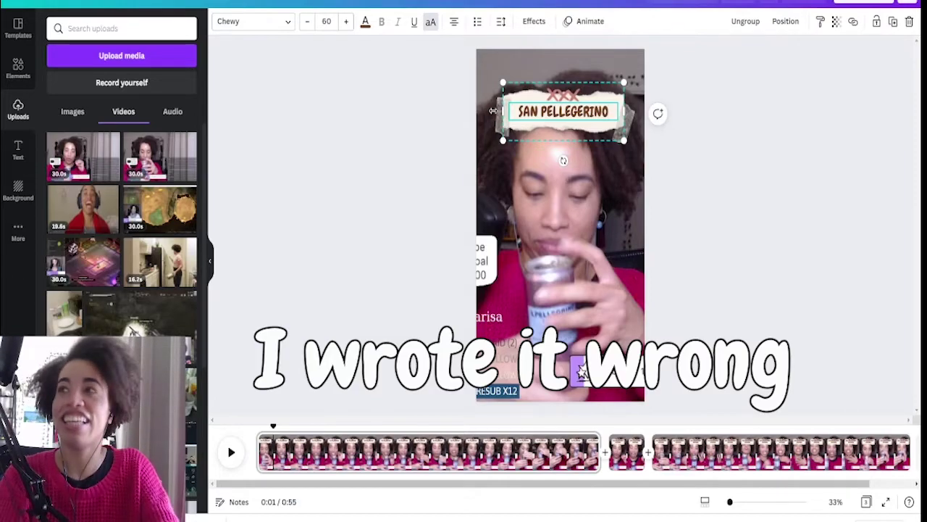
key("BackSpace")
key("BackSpace")
key("BackSpace")
key("BackSpace")
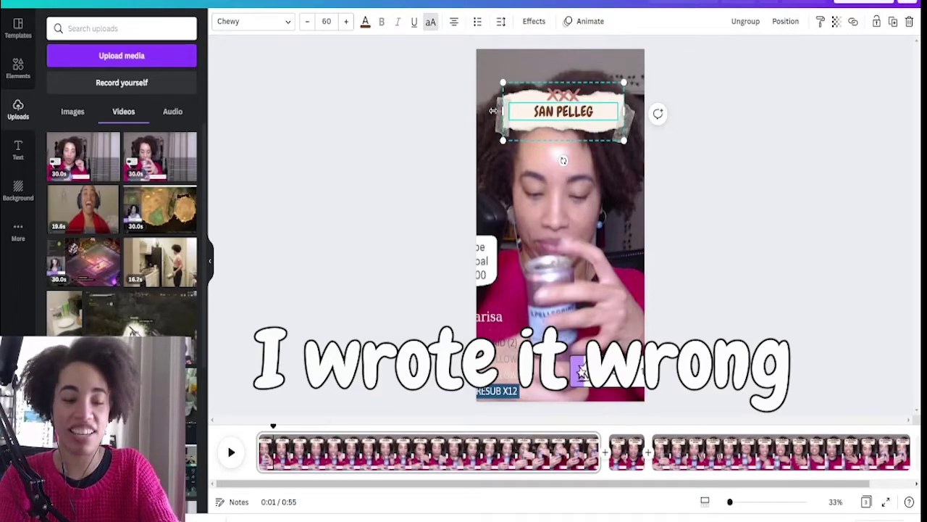
key("ctrl+z")
left_click(740, 145)
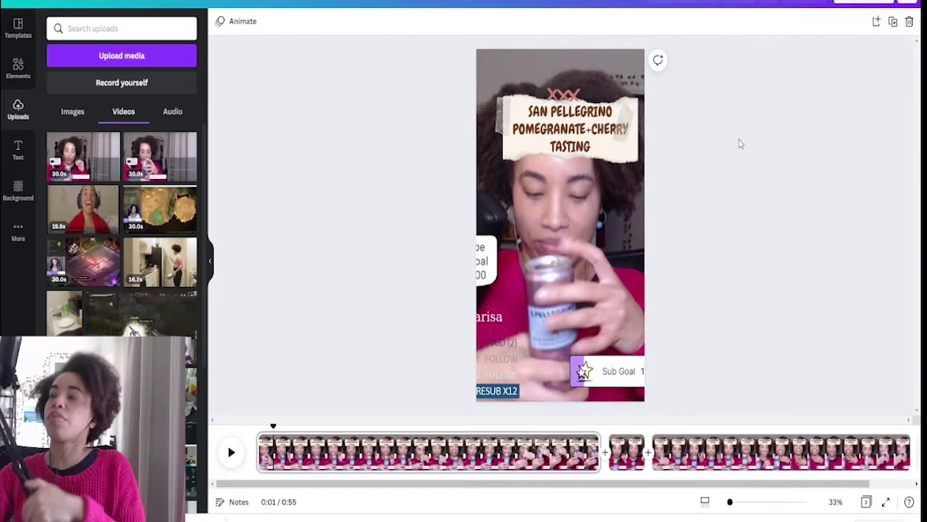
- Nudge the title group into place and tuck the XXX graphic behind it
left_click(478, 107)
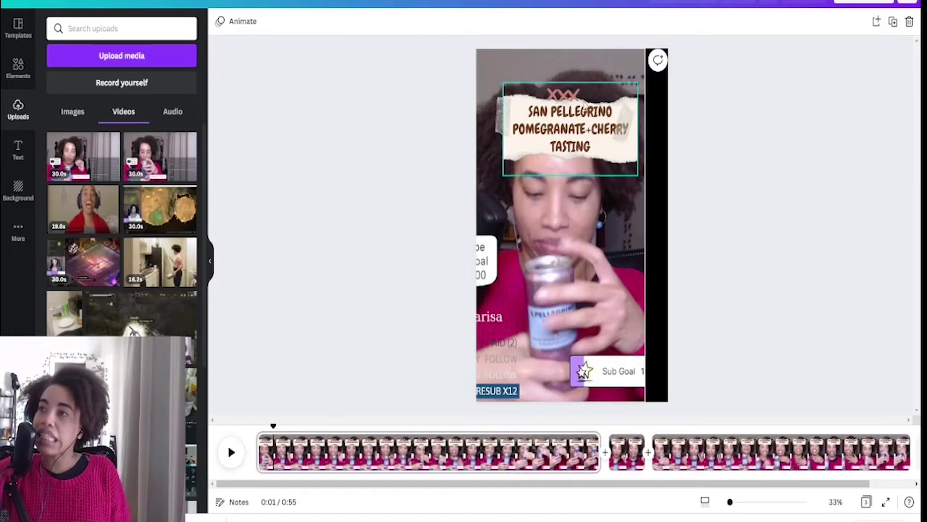
left_click(575, 119)
mouse_move(594, 125)
left_mouse_down()
mouse_move(580, 106)
mouse_move(599, 136)
left_mouse_up()
left_click(579, 91)
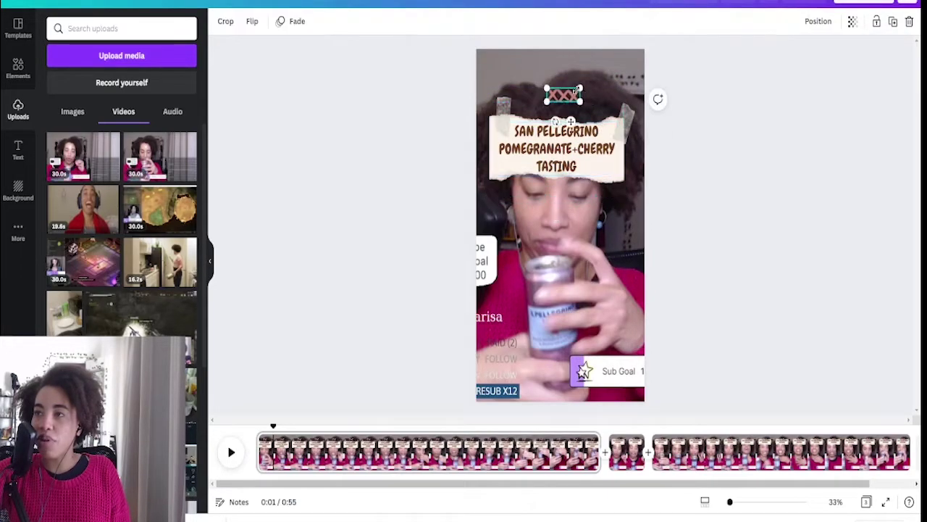
left_click_drag(579, 90, 574, 113)
- Preview the retitled opening clip from the start several times
left_click(255, 441)
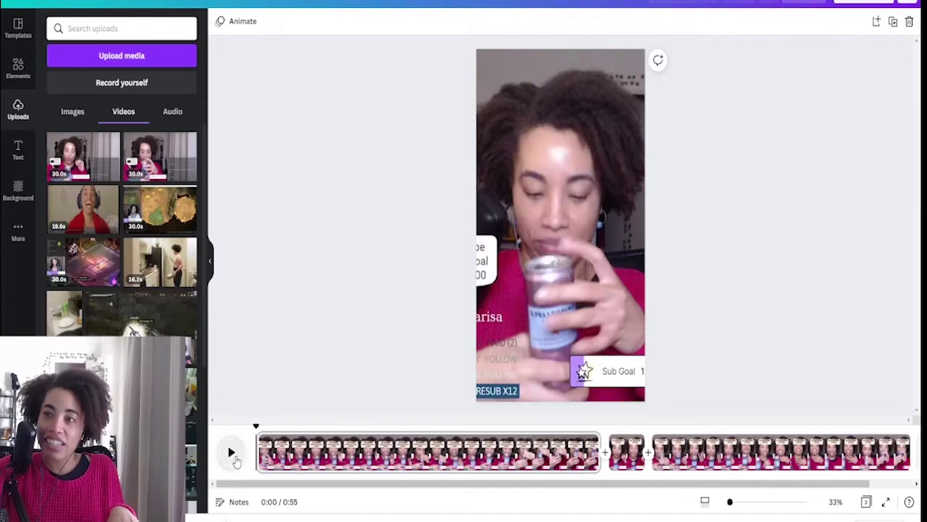
left_click(234, 454)
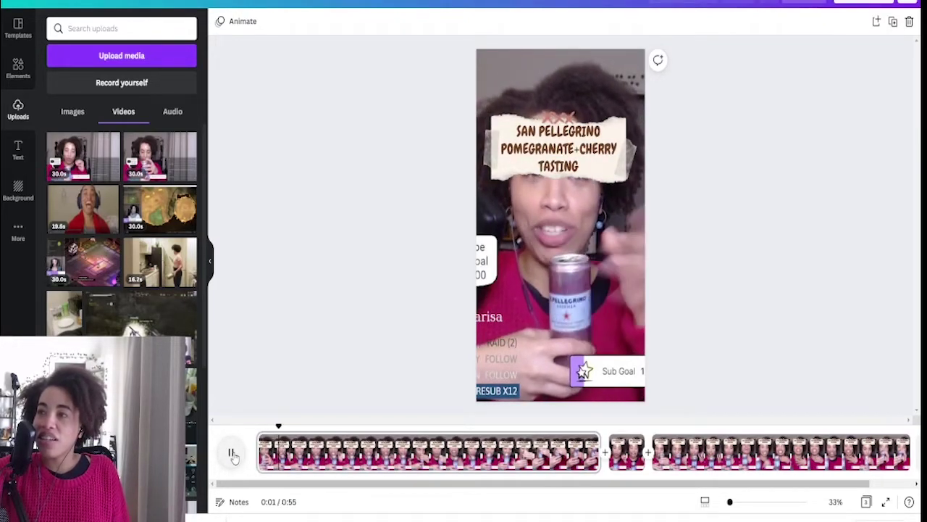
left_click(233, 455)
left_click(234, 453)
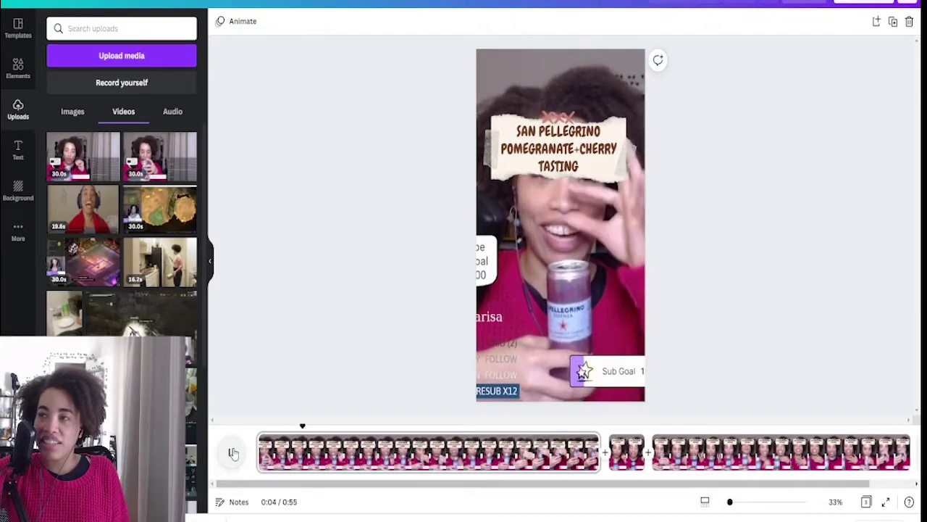
left_click(232, 452)
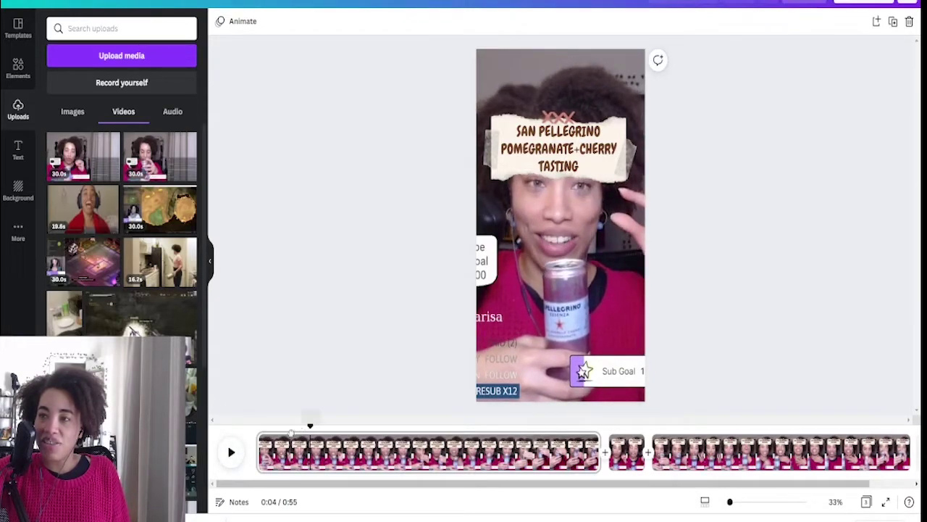
left_click_drag(310, 427, 206, 450)
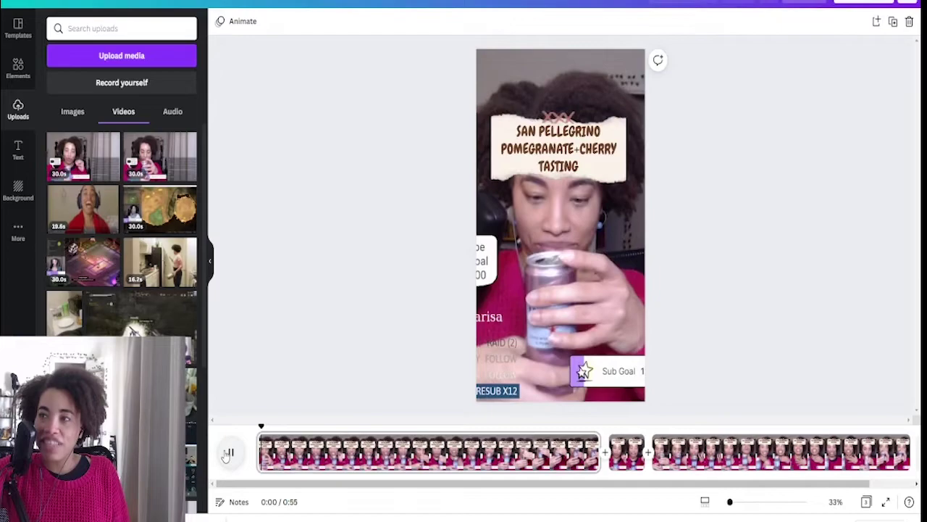
left_click(228, 452)
left_click(228, 453)
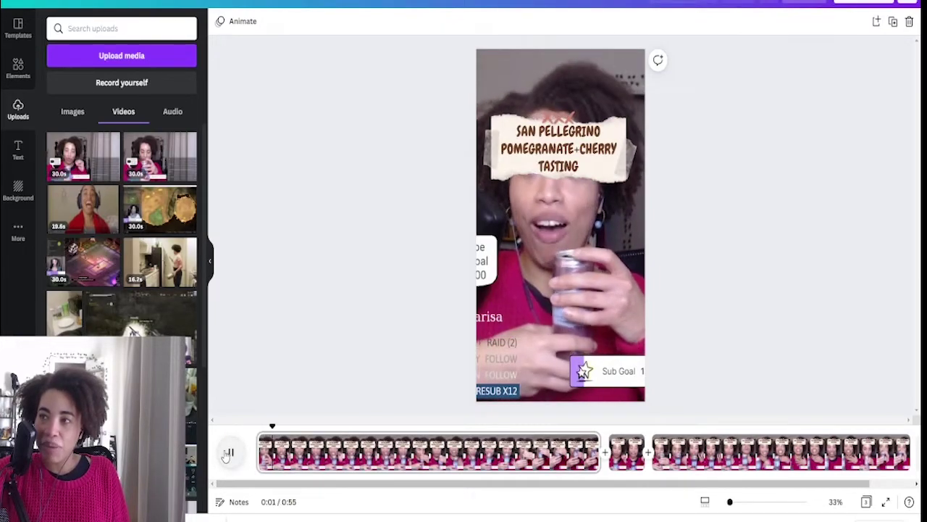
left_click(228, 453)
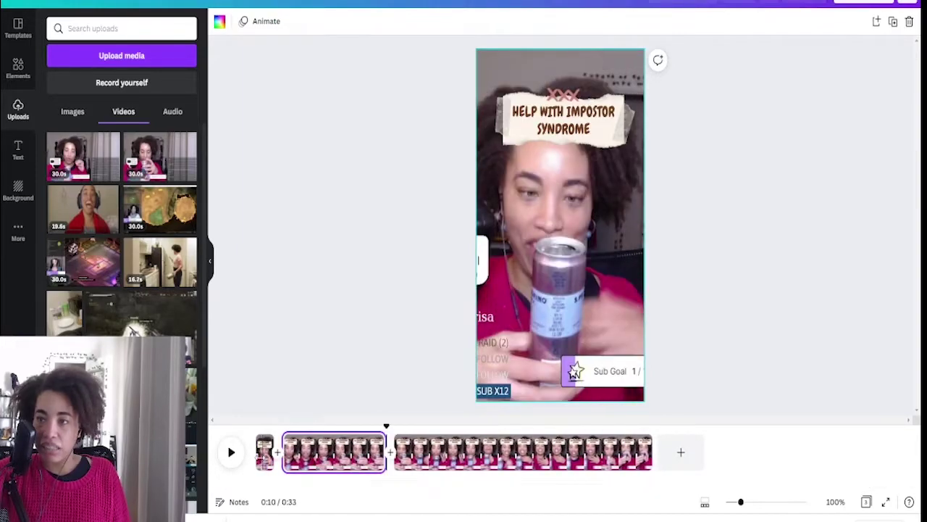
- Duplicate the opening clip on the timeline
left_click(265, 456)
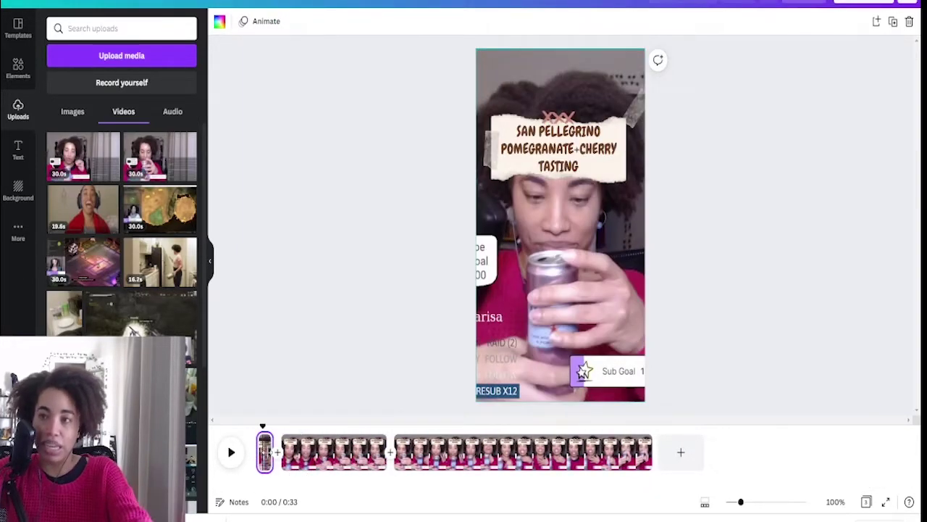
right_click(264, 449)
left_click(313, 316)
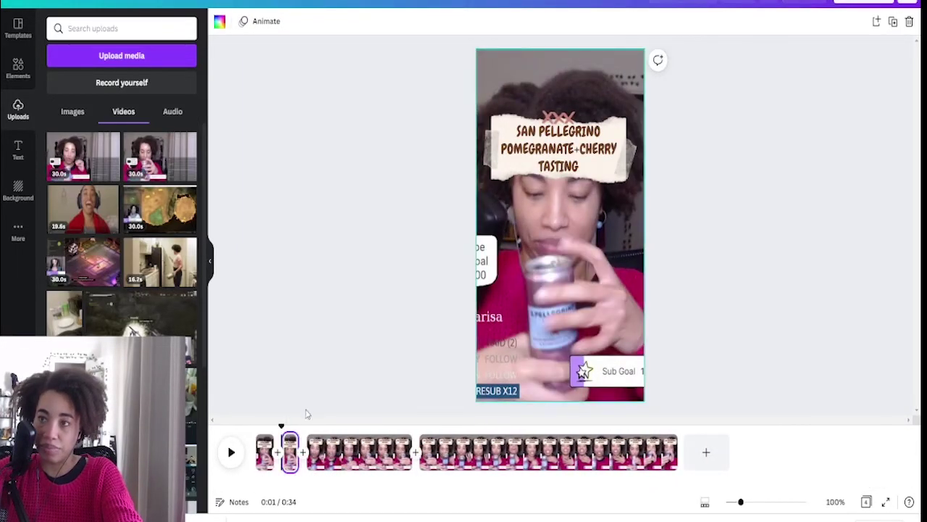
- Delete the title from the copied clip and lengthen it to about 16.8 seconds
left_click_drag(730, 102, 484, 205)
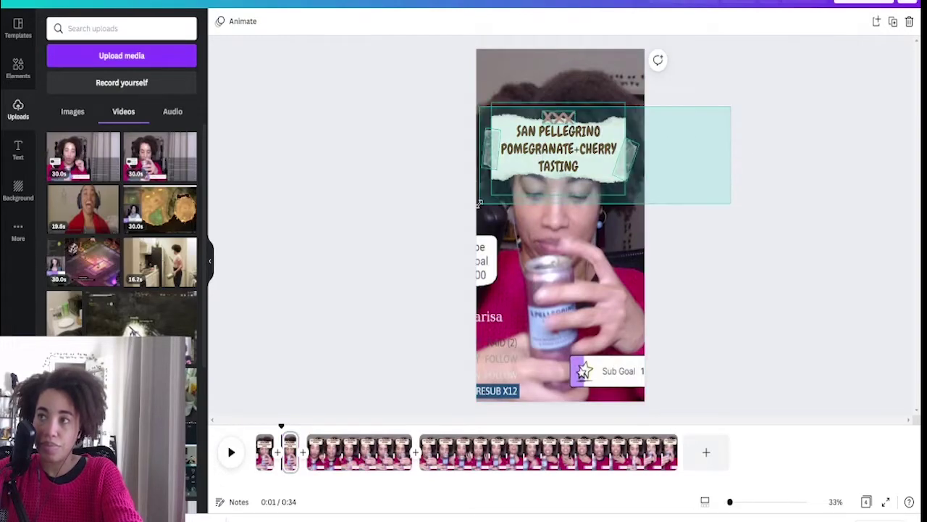
key("Delete")
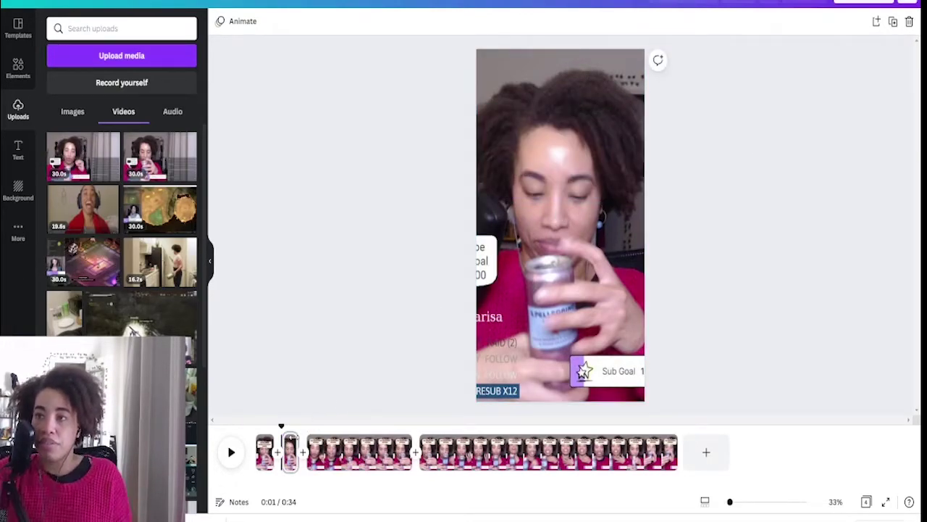
left_click_drag(297, 452, 544, 452)
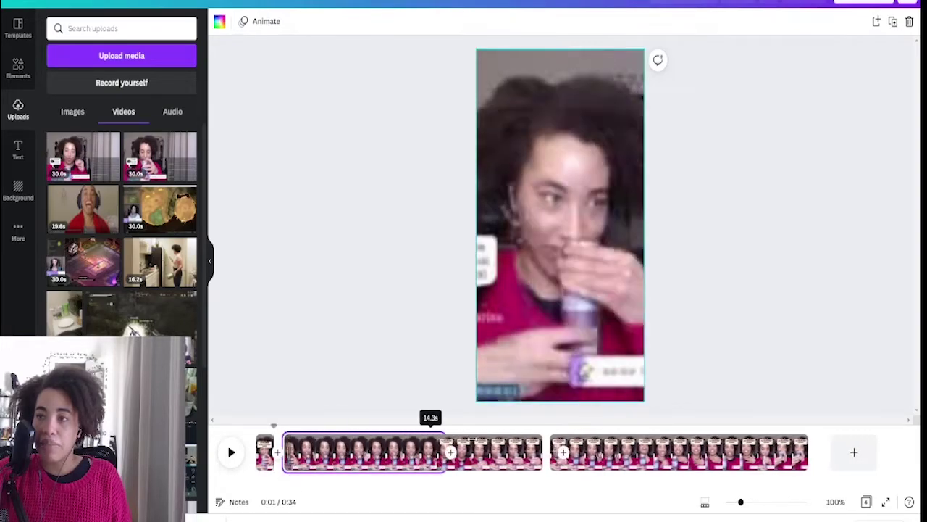
left_click_drag(297, 440, 331, 443)
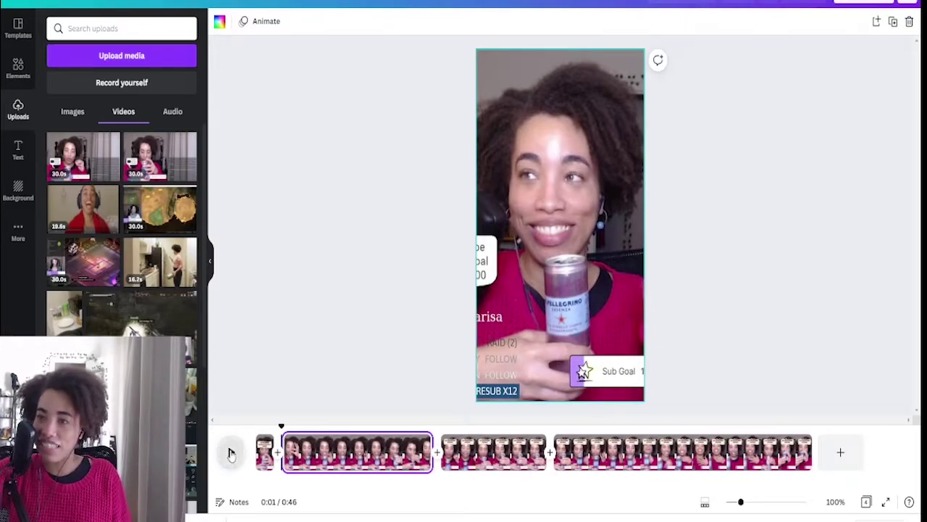
- Trim the start of the copied clip, then preview the video from the opening clip
left_click(230, 453)
left_click_drag(283, 452, 348, 450)
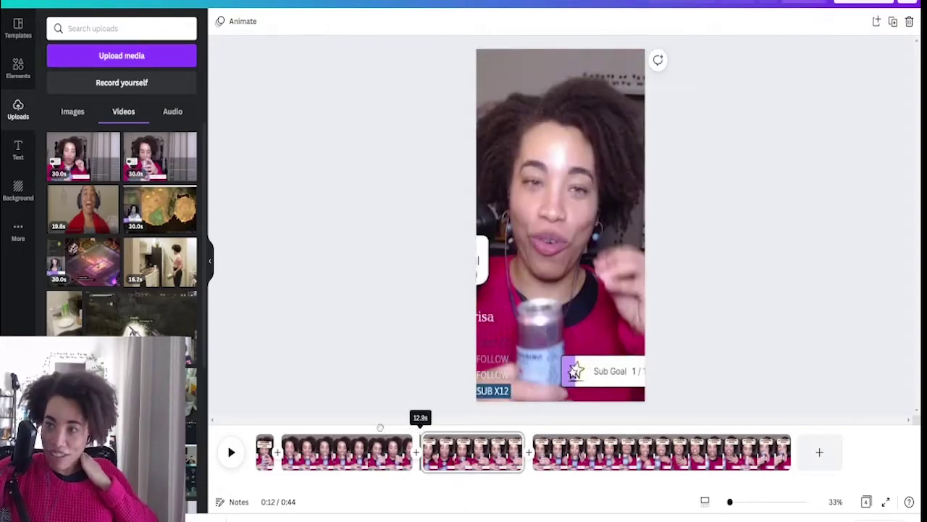
left_click(258, 436)
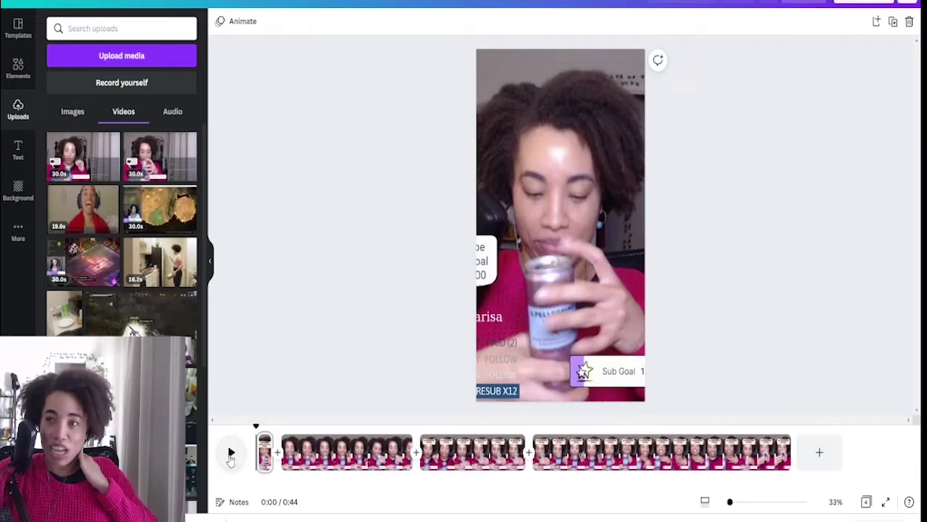
left_click(231, 453)
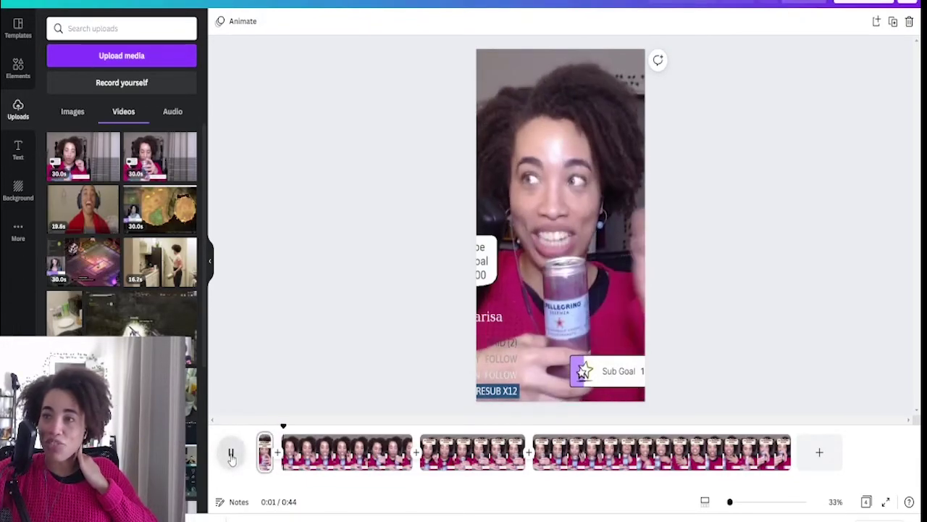
left_click(230, 453)
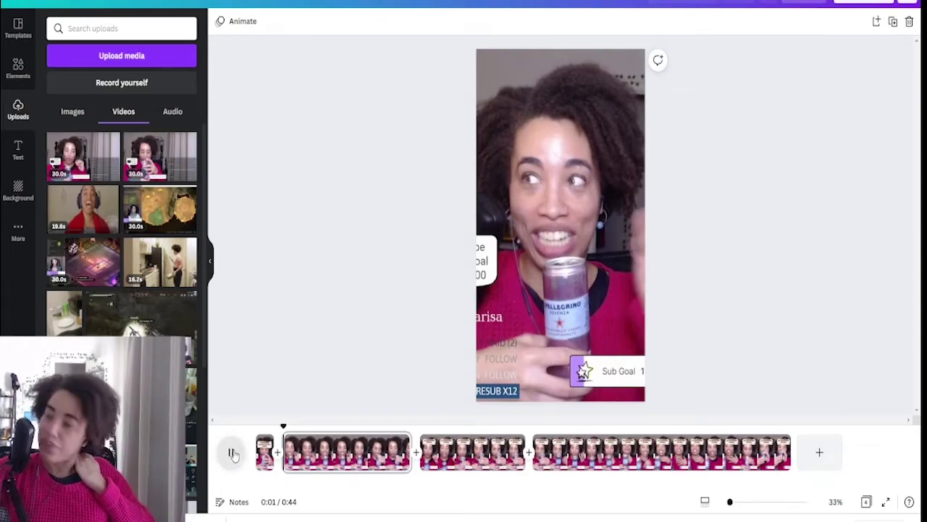
- Duplicate the current page, trim the new clip to about 11 seconds, and add the food video
left_click(239, 453)
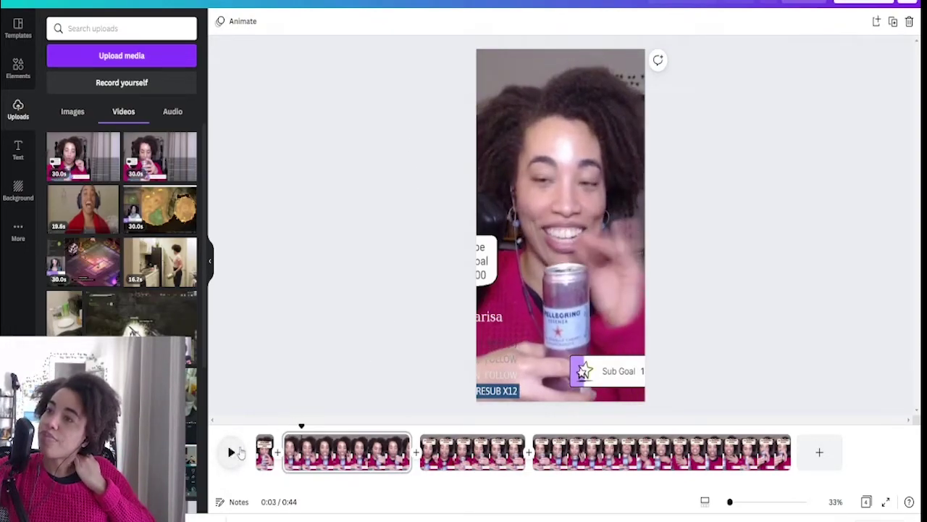
key("ctrl+v")
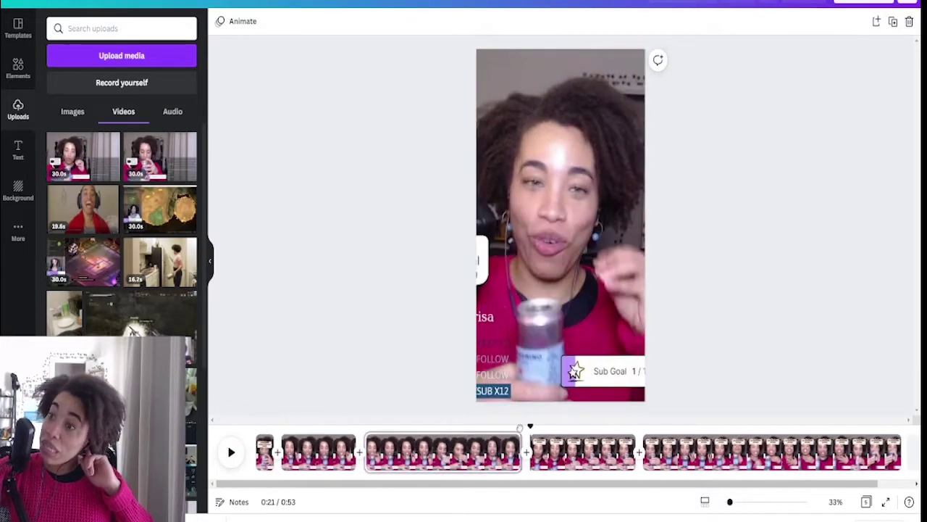
left_click(368, 428)
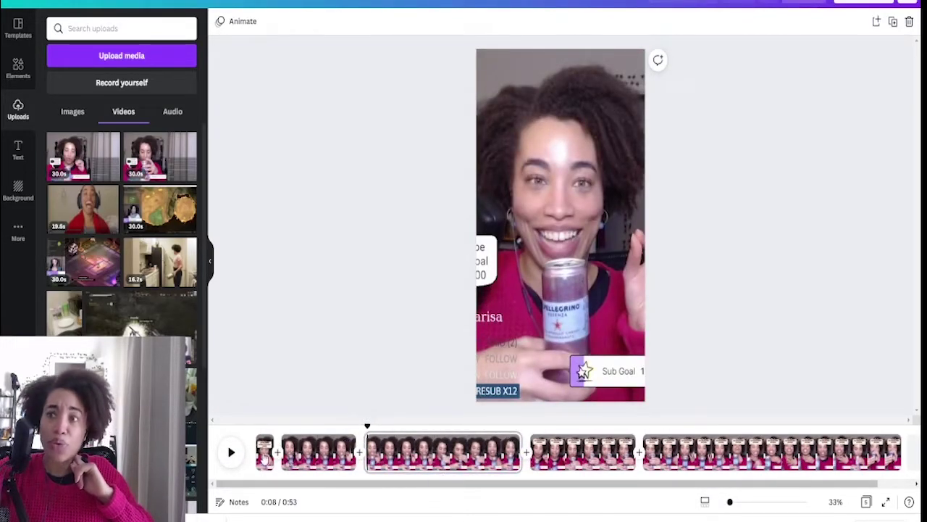
key("ctrl+z")
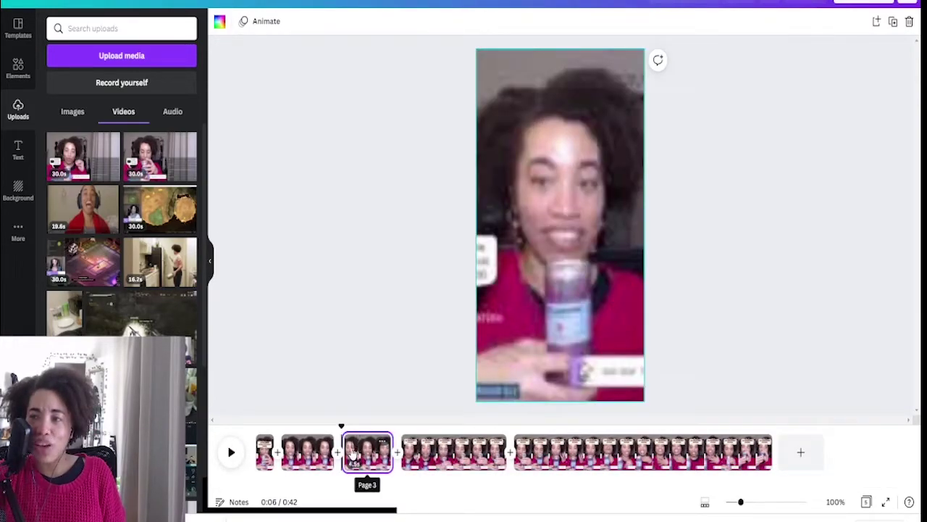
left_click_drag(393, 451, 480, 451)
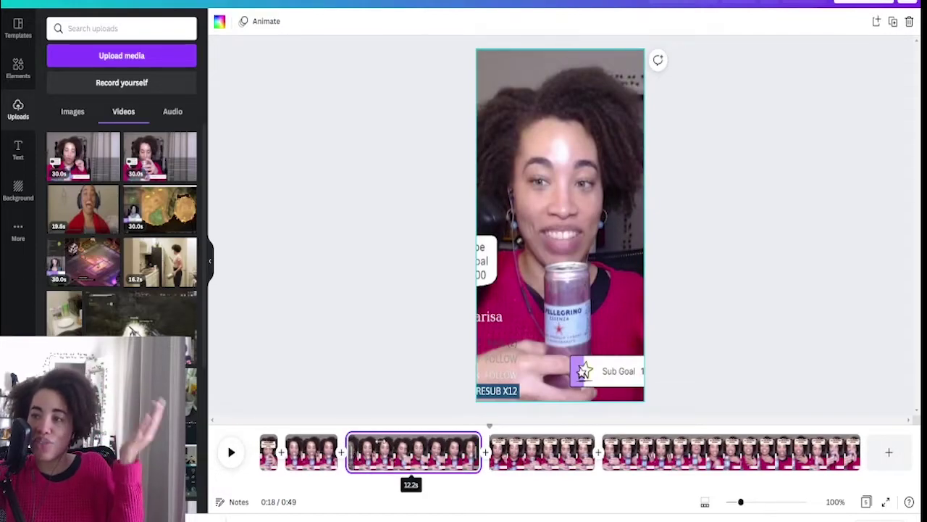
left_click_drag(342, 444, 415, 452)
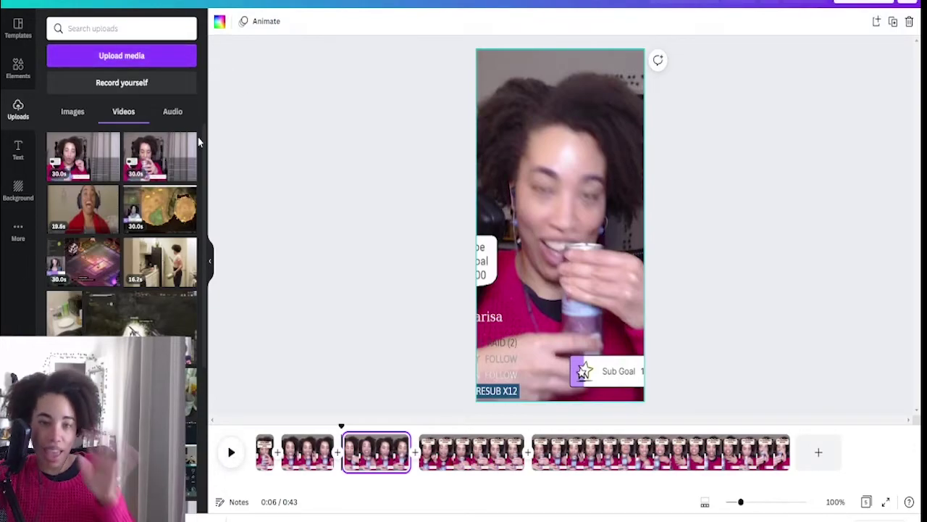
left_click(180, 221)
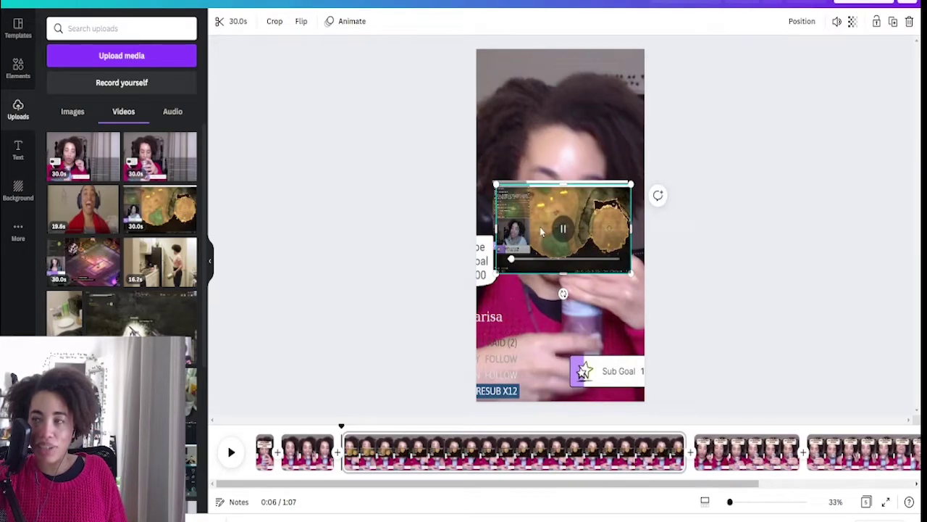
- Place the food video copy near the page top and delete the lower copy
left_click_drag(536, 221, 534, 103, "alt")
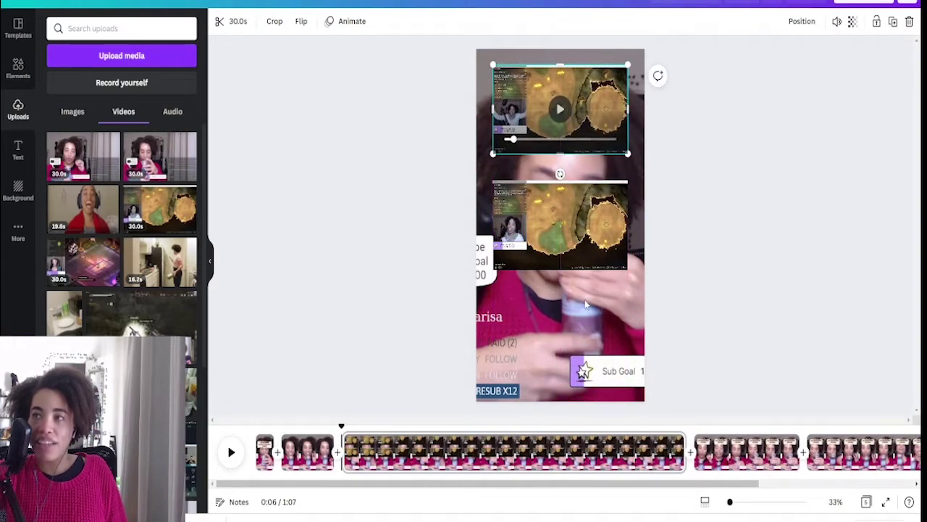
left_click(569, 243)
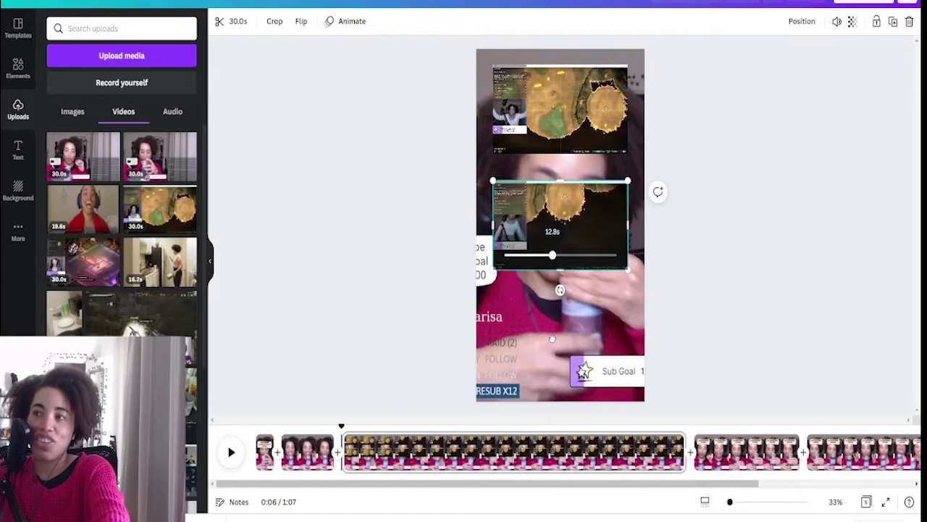
key("Delete")
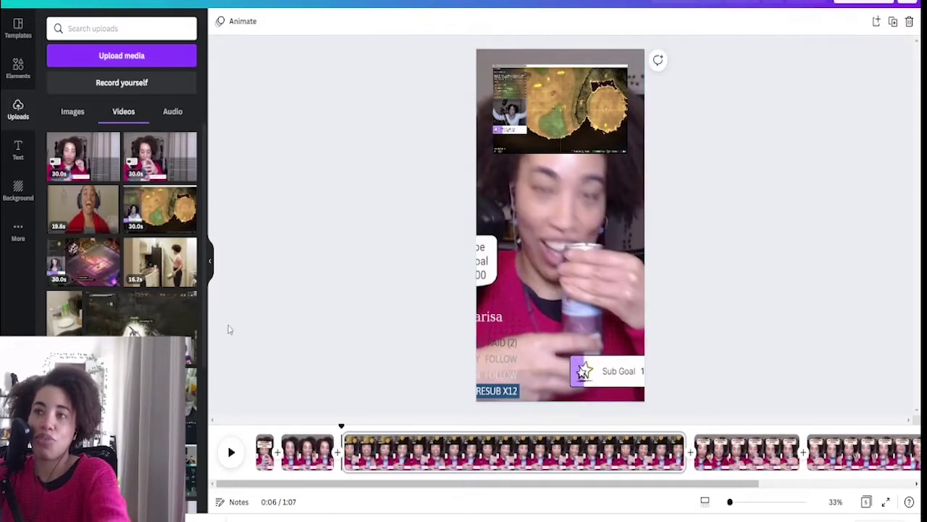
- Add the game video and enlarge it to fill the bottom half of the page
left_click(166, 316)
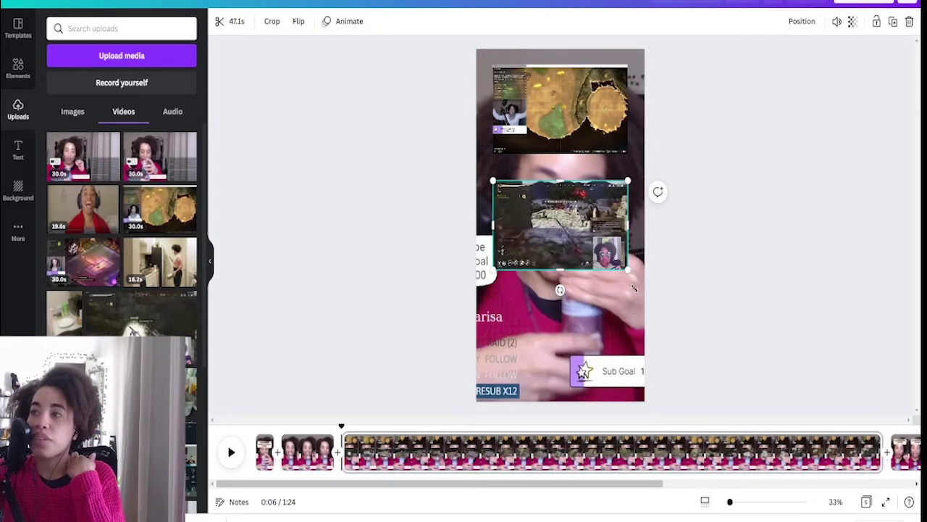
left_click_drag(634, 289, 645, 281)
mouse_move(577, 245)
left_mouse_down()
mouse_move(551, 309)
mouse_move(560, 360)
left_mouse_up()
left_click_drag(627, 300, 661, 276)
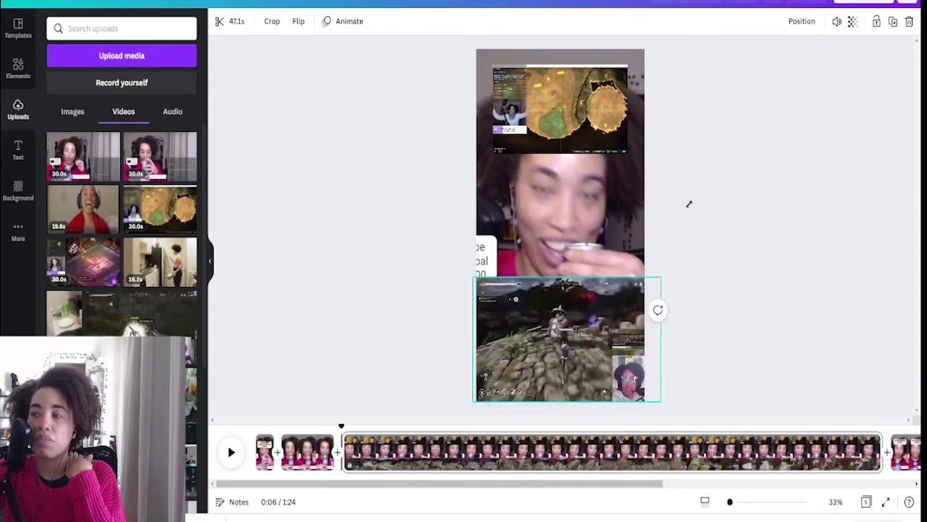
left_click_drag(689, 204, 693, 196)
left_click_drag(541, 318, 514, 284)
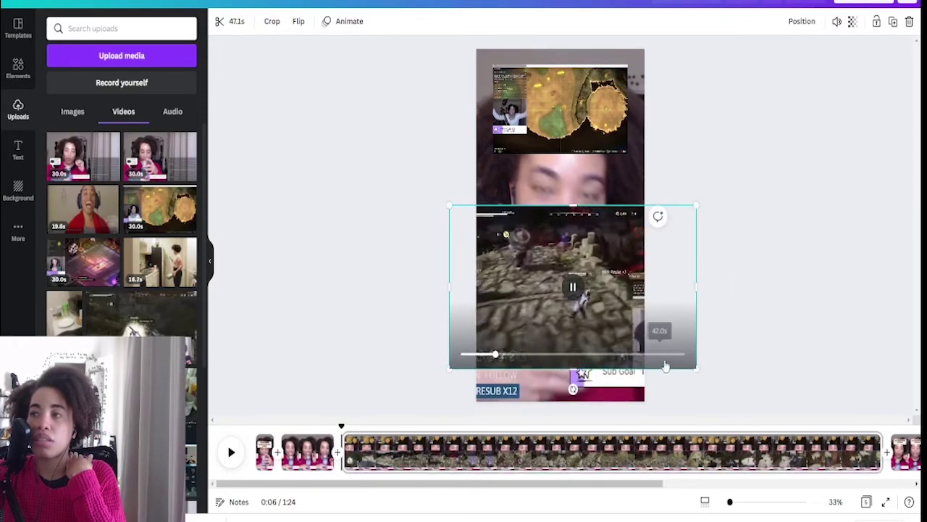
left_click_drag(695, 367, 738, 429)
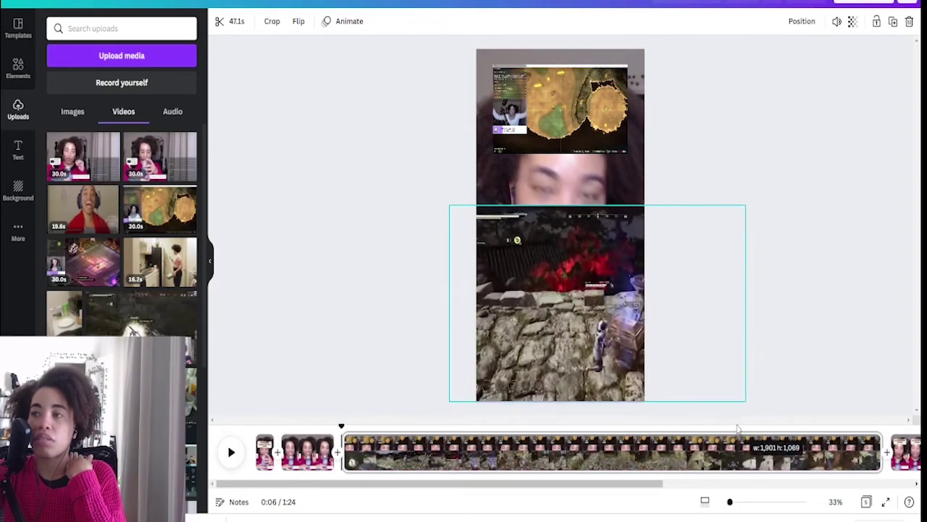
left_click_drag(598, 280, 546, 284)
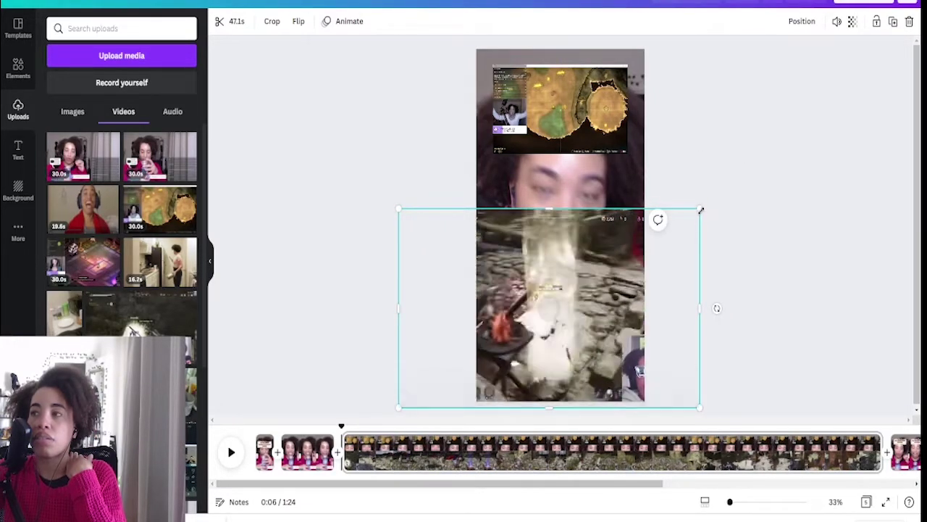
left_click_drag(700, 210, 741, 145)
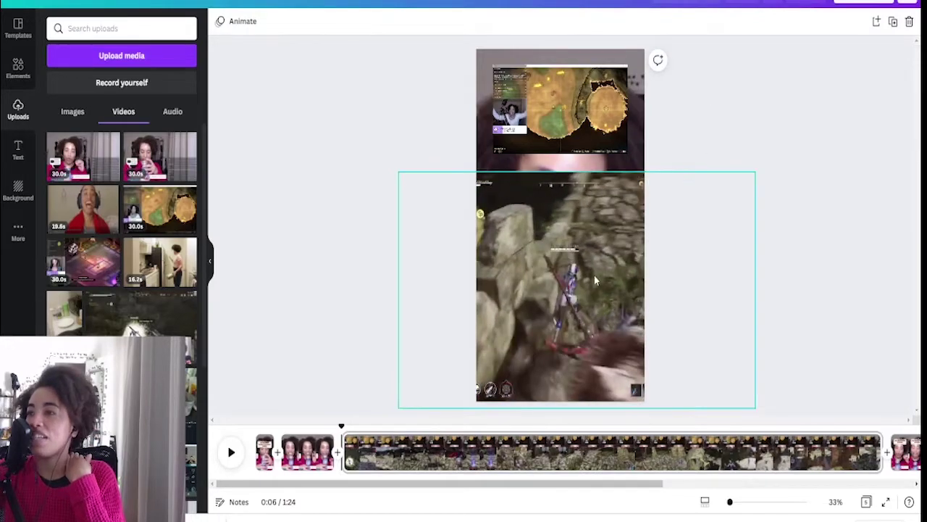
- Scale and reposition the top map clip to frame the streamer's webcam
left_click(564, 113)
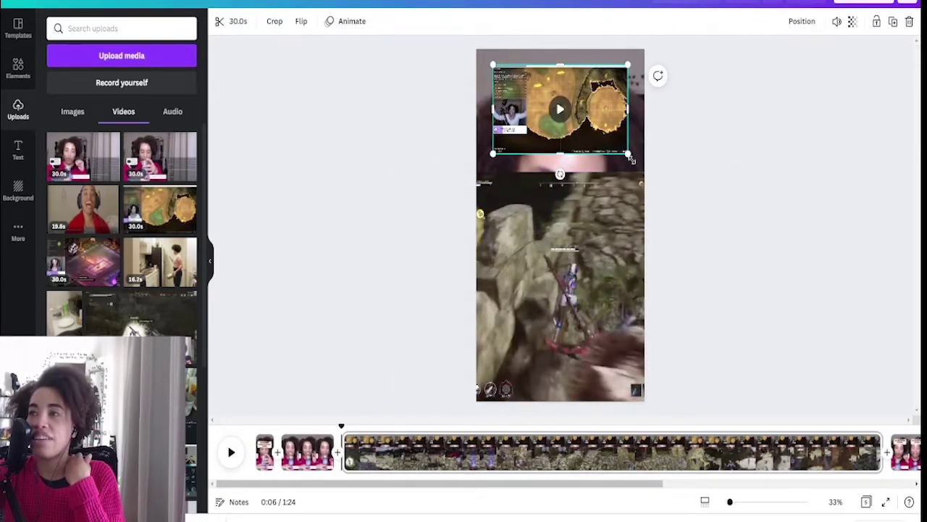
left_click_drag(628, 155, 654, 172)
left_click_drag(493, 64, 355, 32)
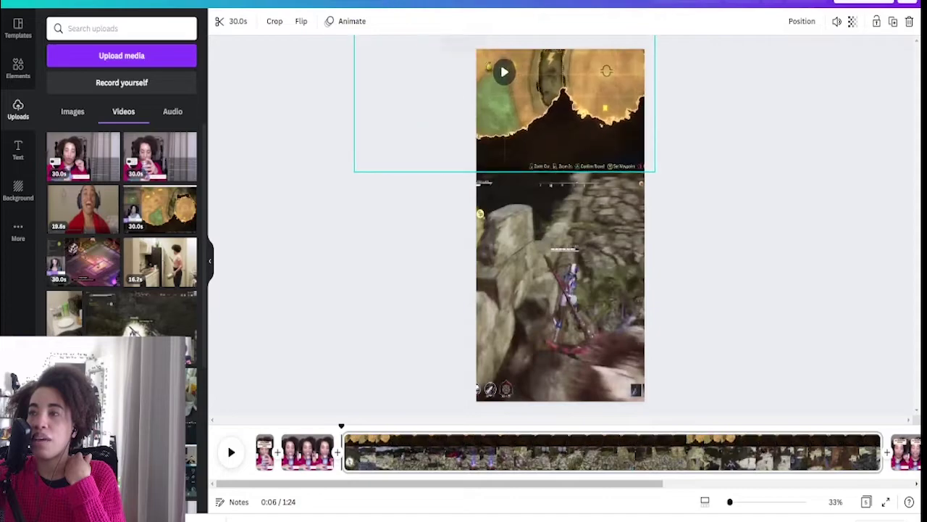
left_click_drag(542, 113, 708, 147)
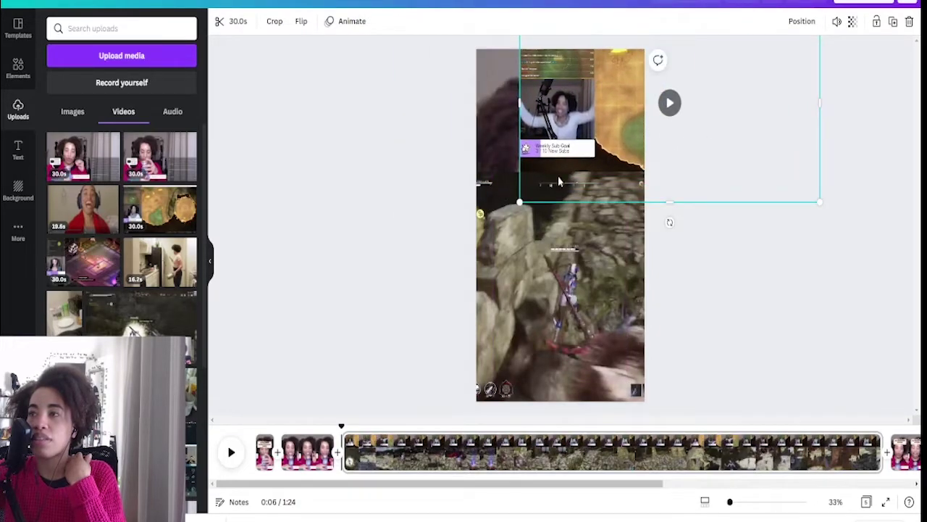
left_click_drag(518, 204, 414, 271)
left_click_drag(492, 144, 580, 108)
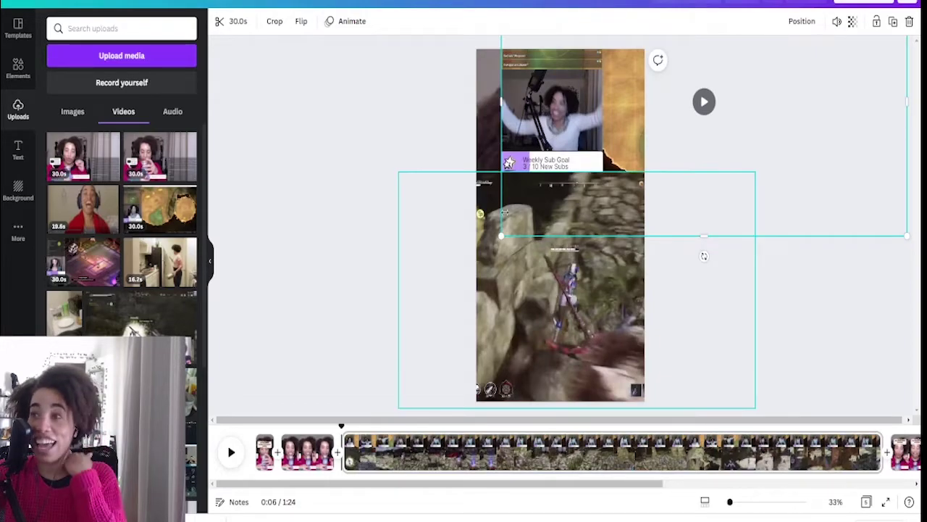
left_click_drag(501, 236, 432, 244)
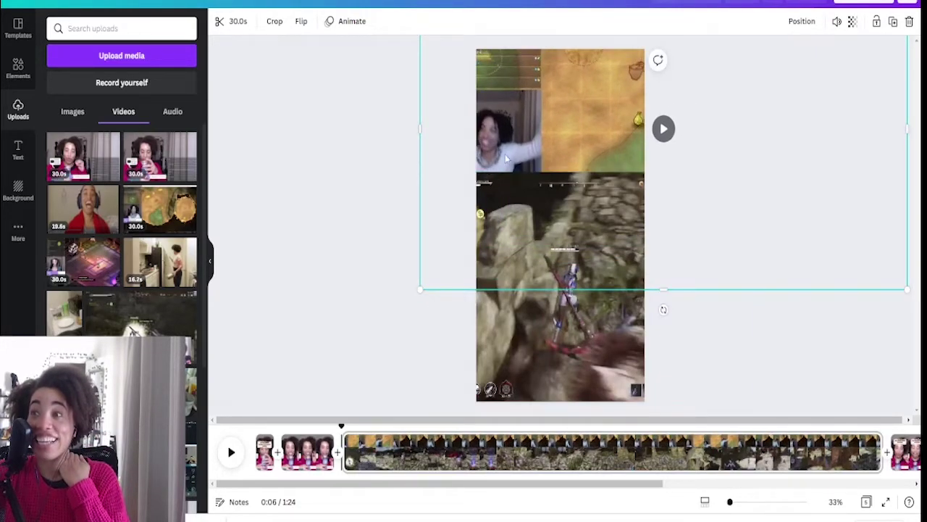
left_click_drag(508, 149, 591, 126)
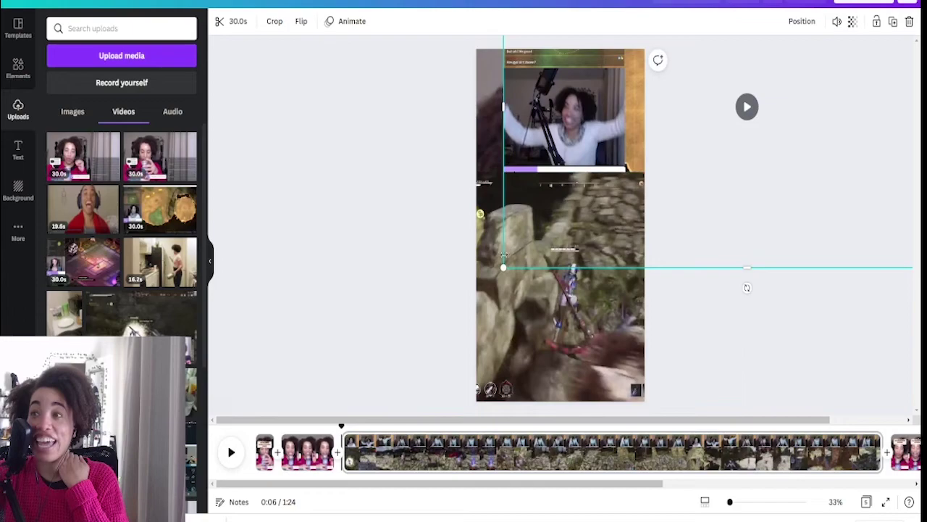
left_click_drag(502, 266, 383, 325)
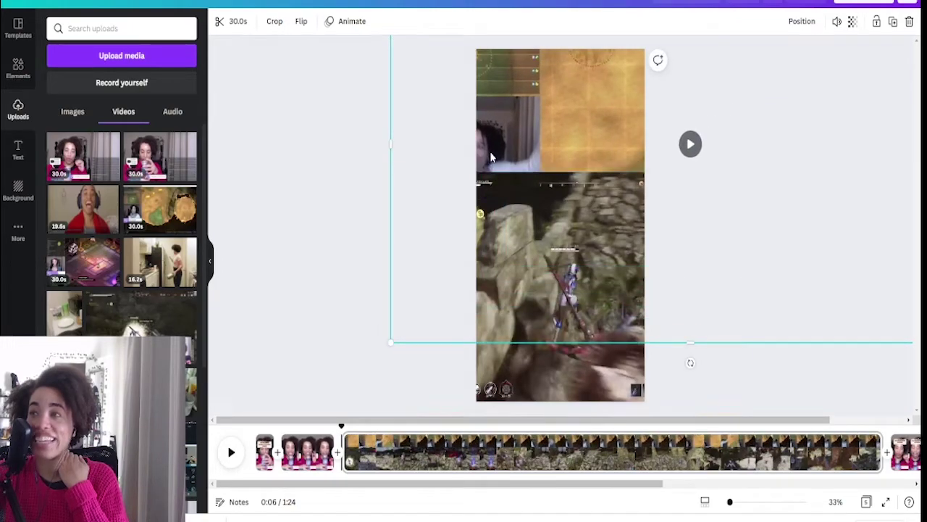
mouse_move(689, 363)
left_mouse_down()
mouse_move(608, 66)
mouse_move(582, 89)
mouse_move(587, 118)
mouse_move(585, 104)
left_mouse_up()
left_click(736, 322)
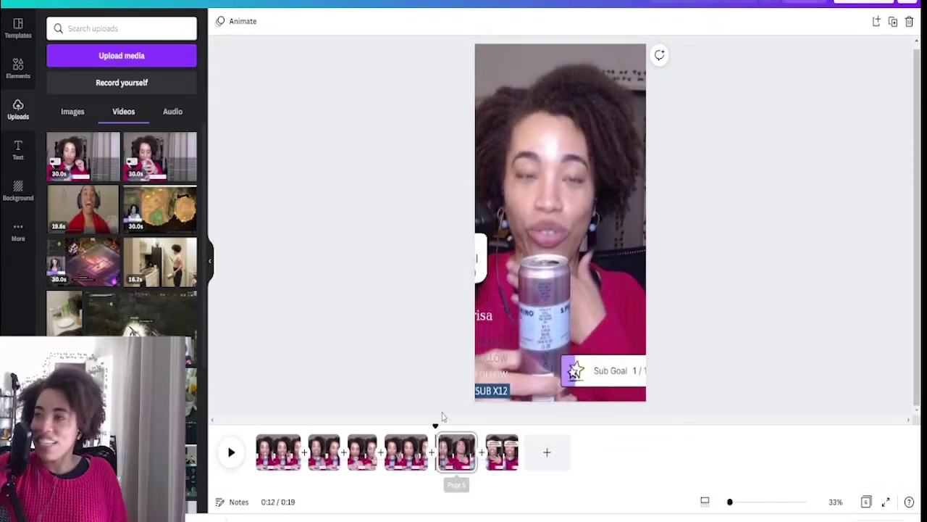
- Move to page 5 on the timeline and stop the preview at 13 seconds
right_click(419, 449)
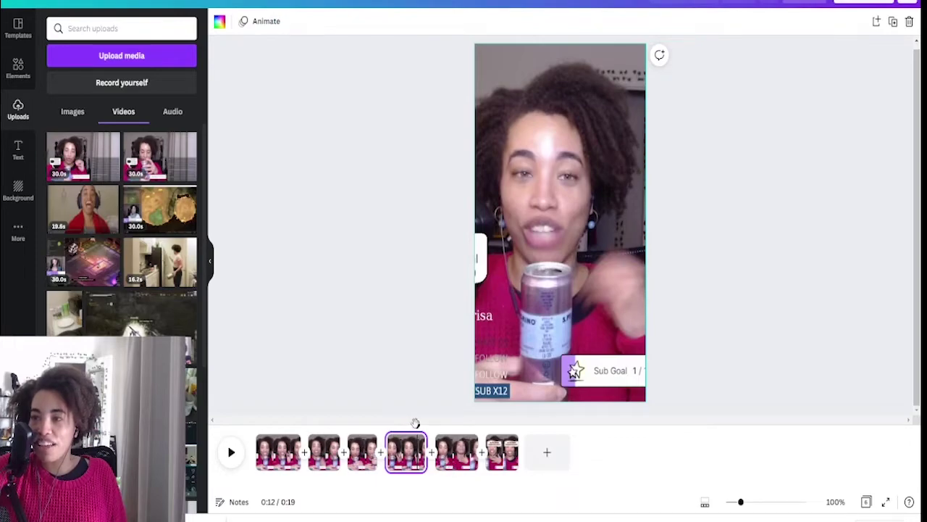
left_click(416, 423)
left_click(435, 426)
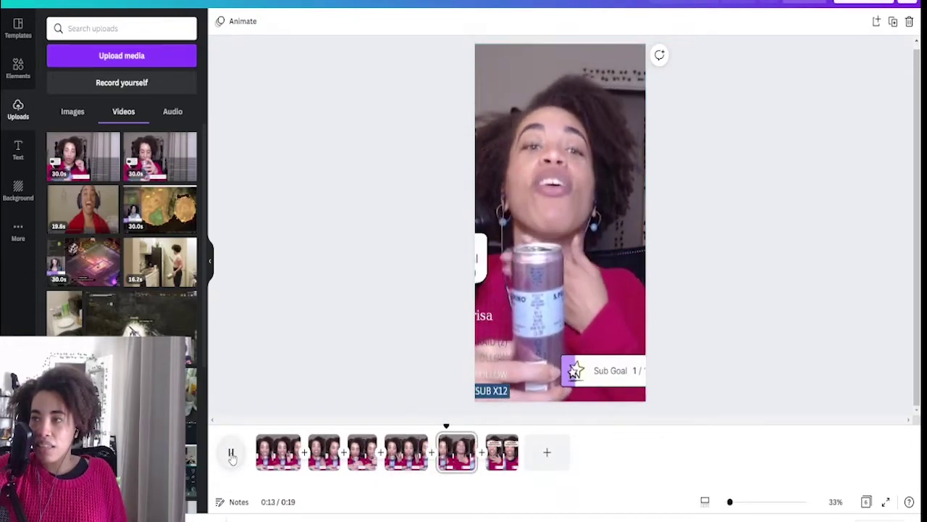
left_click(231, 453)
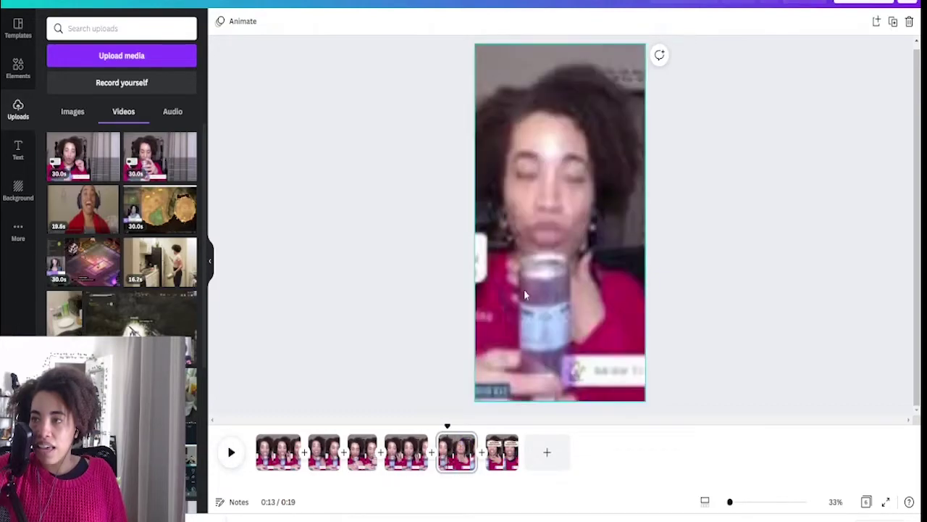
- Crop-zoom the page 5 clip to centre the face and can, then confirm
double_click(638, 377)
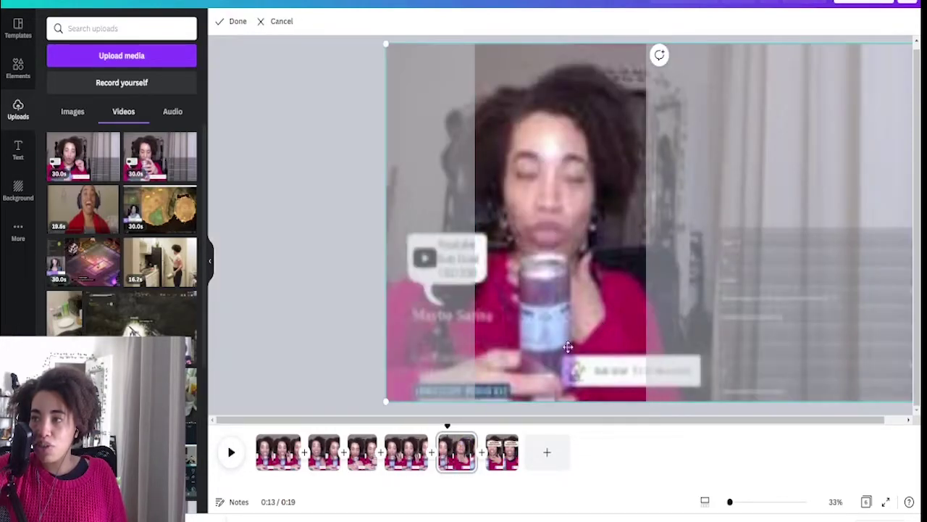
left_click_drag(385, 404, 292, 300)
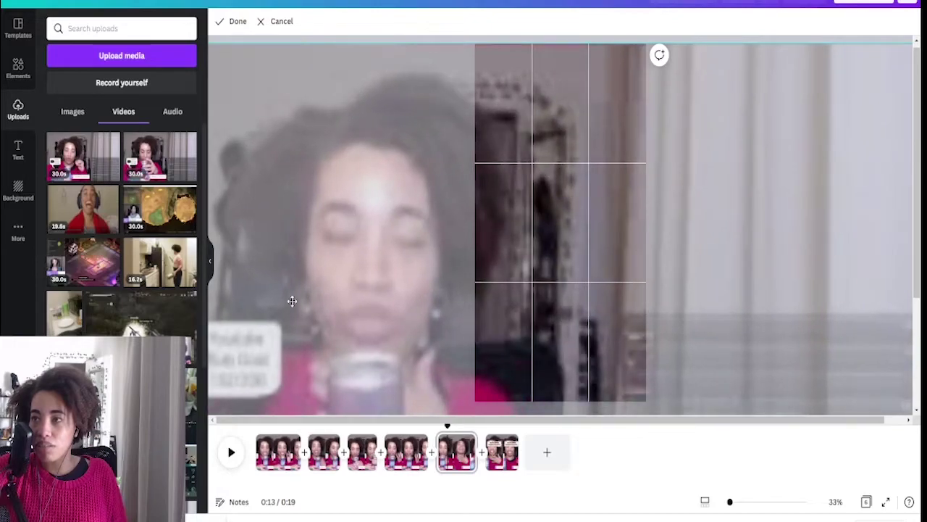
mouse_move(303, 333)
left_mouse_down()
mouse_move(534, 176)
mouse_move(357, 378)
mouse_move(345, 339)
left_mouse_up()
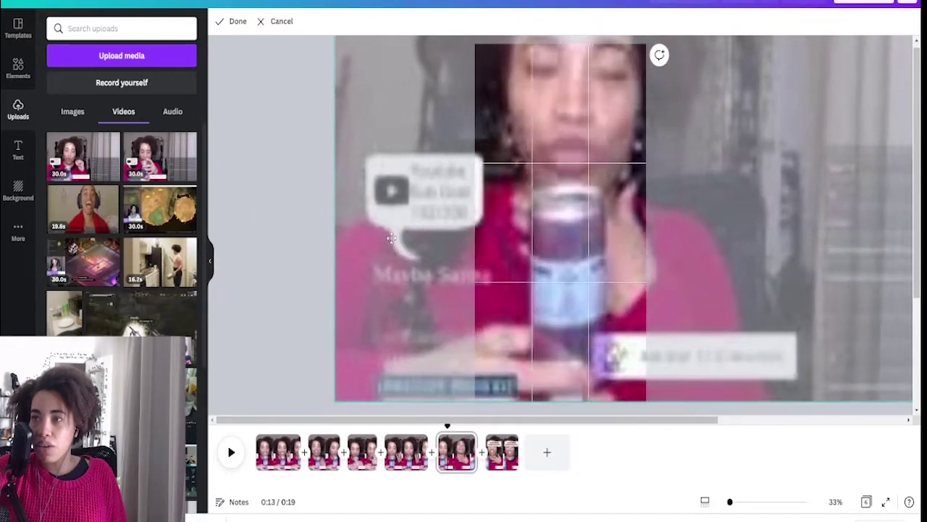
left_click_drag(340, 397, 290, 420)
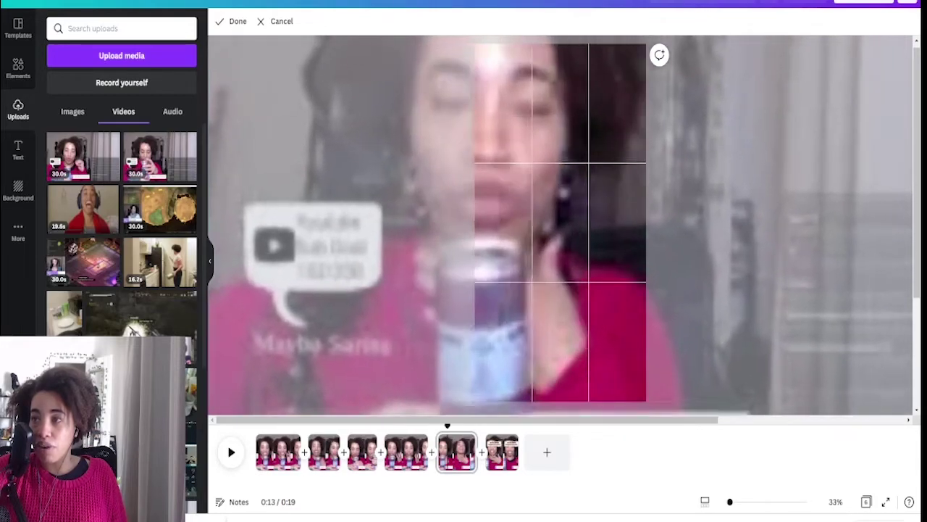
mouse_move(320, 301)
left_mouse_down()
mouse_move(436, 283)
mouse_move(414, 259)
mouse_move(410, 274)
left_mouse_up()
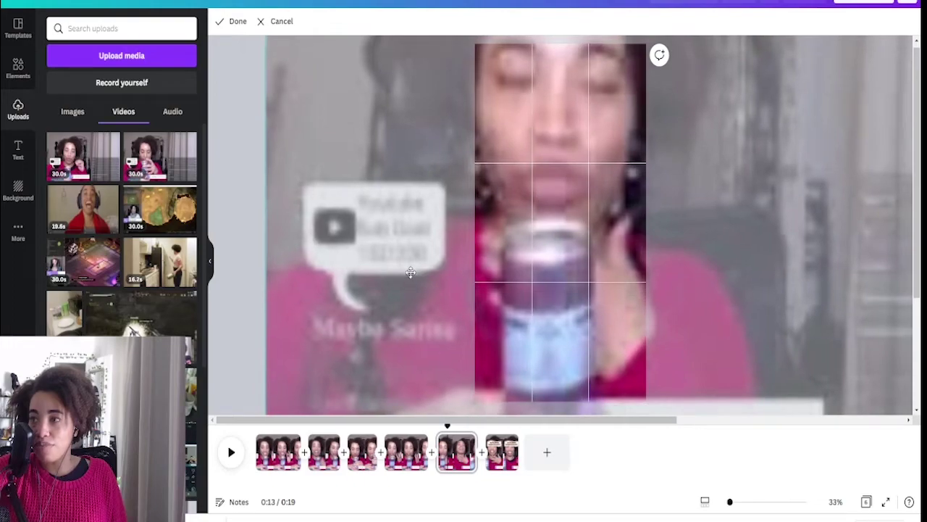
left_click(256, 257)
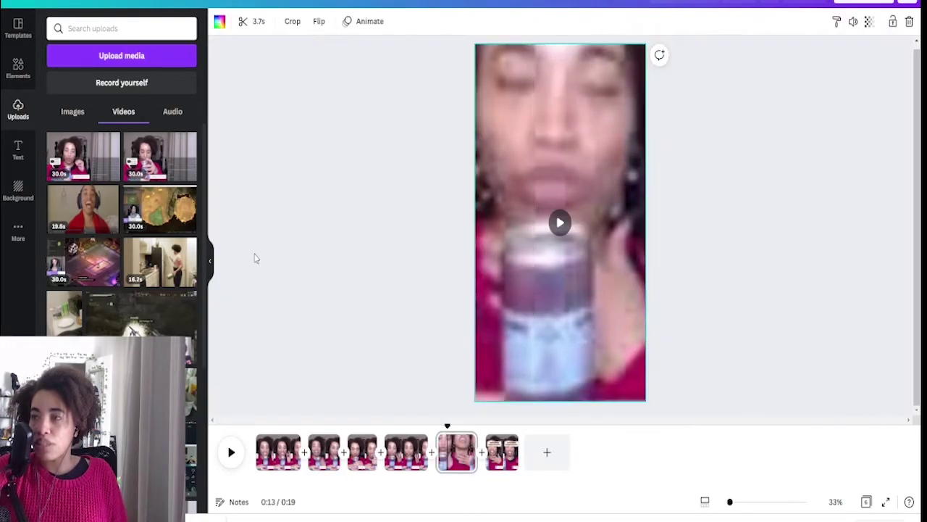
left_click(560, 225)
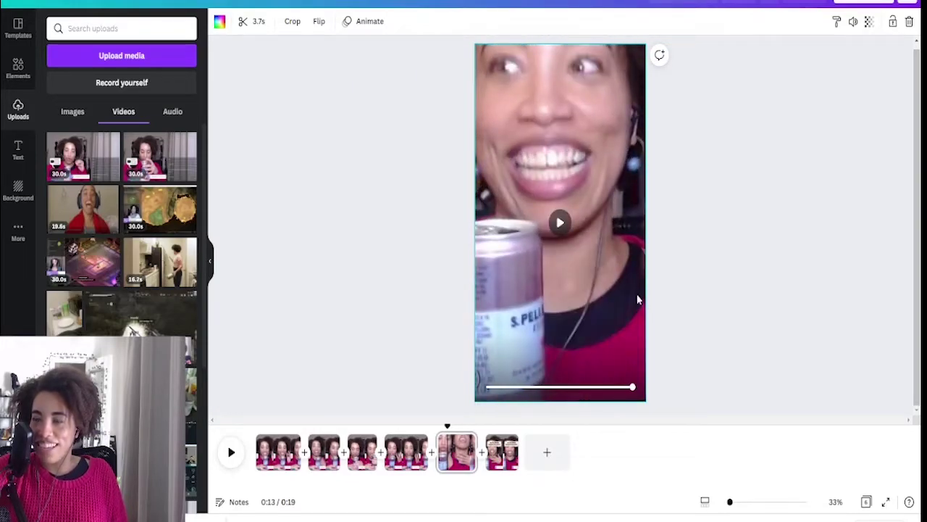
left_click_drag(448, 425, 256, 425)
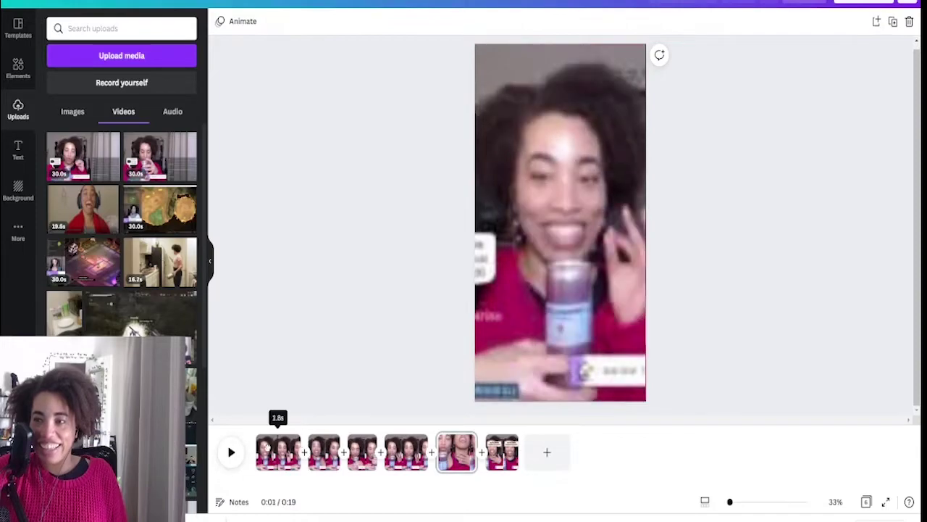
left_click(231, 453)
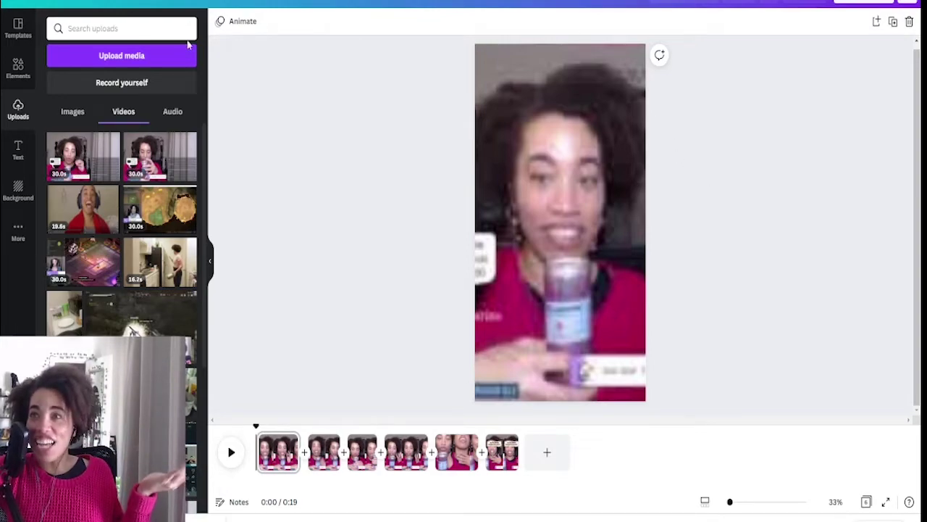
left_click(71, 3)
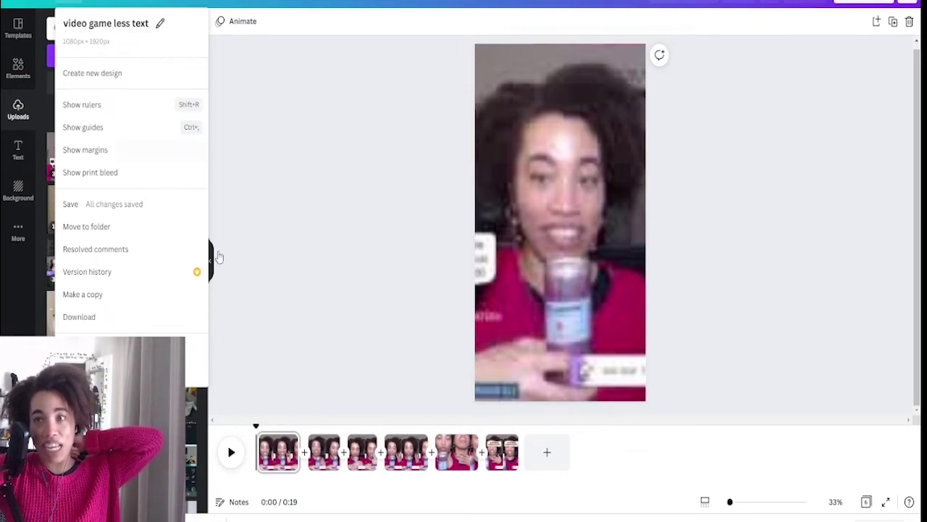
- Drag 'Floating Home - Brian Bolger.mp3' from the uploaded audio files onto the video
left_click(297, 331)
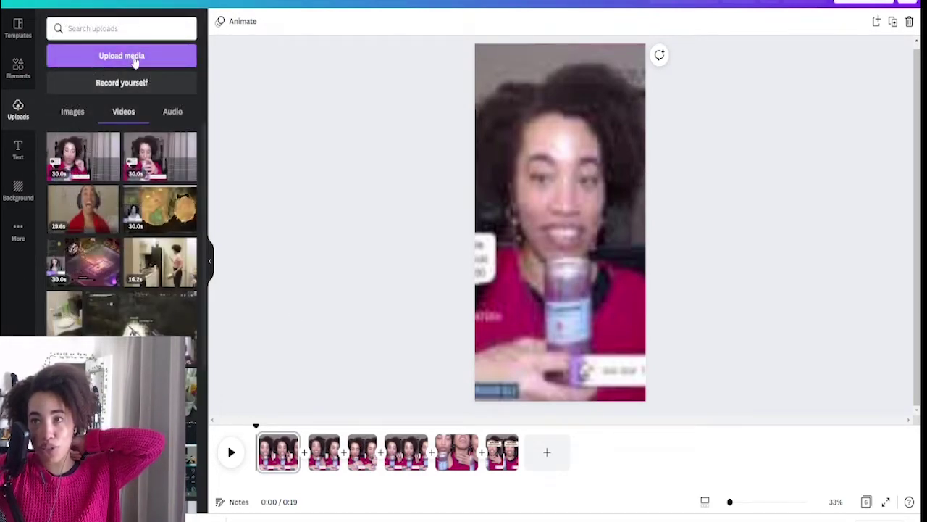
left_click(174, 113)
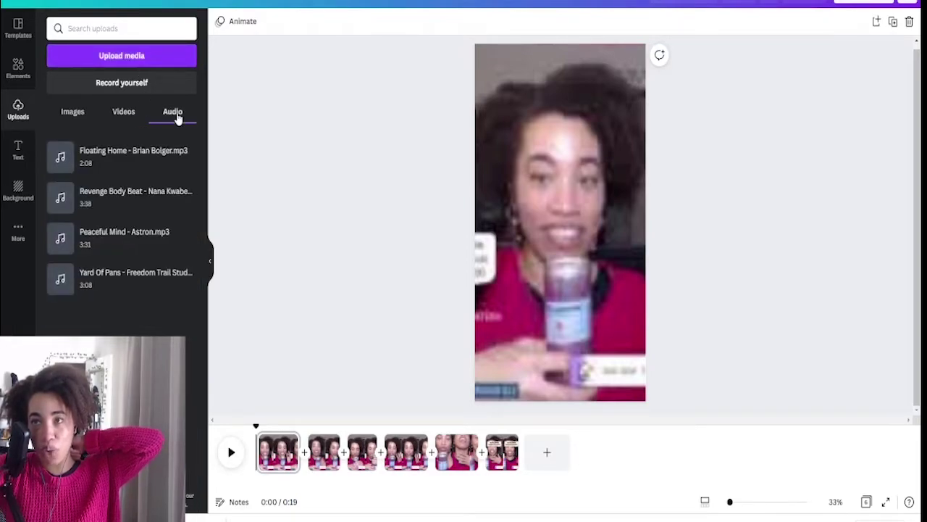
left_click_drag(126, 155, 342, 490)
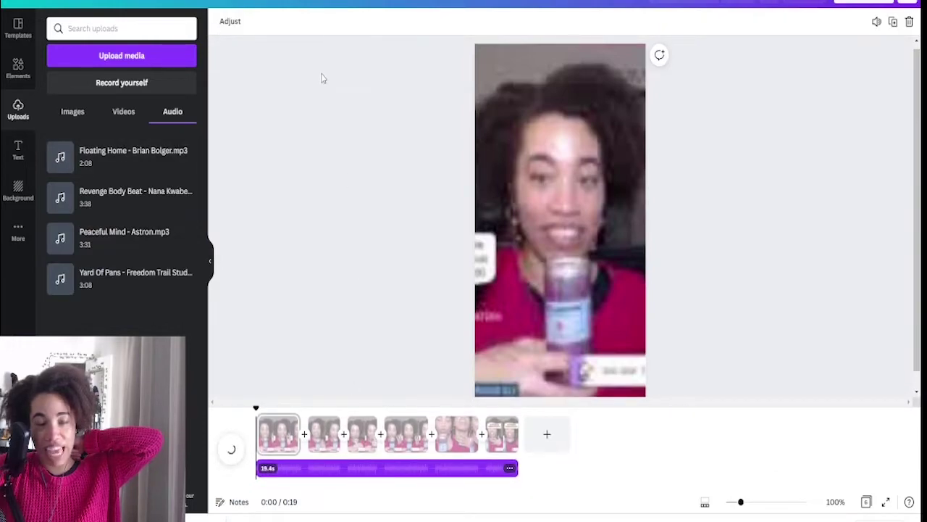